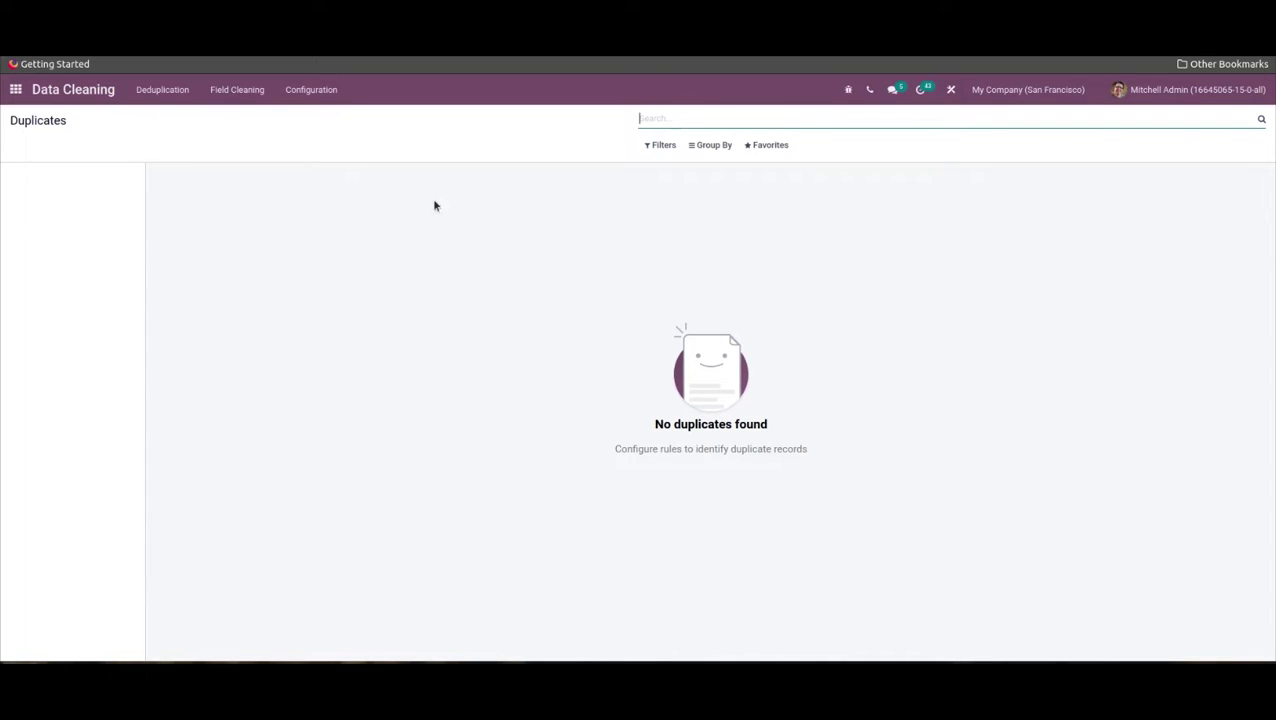
Show the Configuration menu with Deduplication, Field Cleaning and Merge Action Manager
{"action": "left_click", "coordinate": [324, 97]}
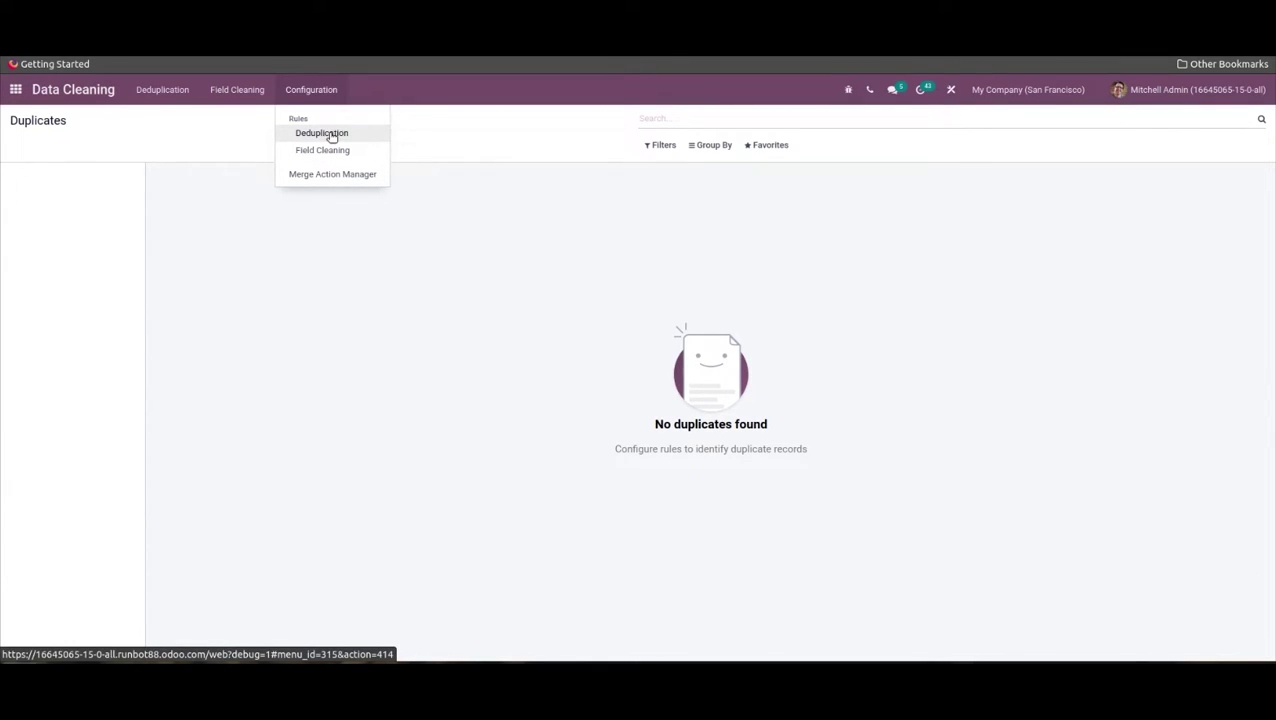
Open the Merge Action Manager list of 1386 models and its optional-columns menu
{"action": "left_click", "coordinate": [333, 174]}
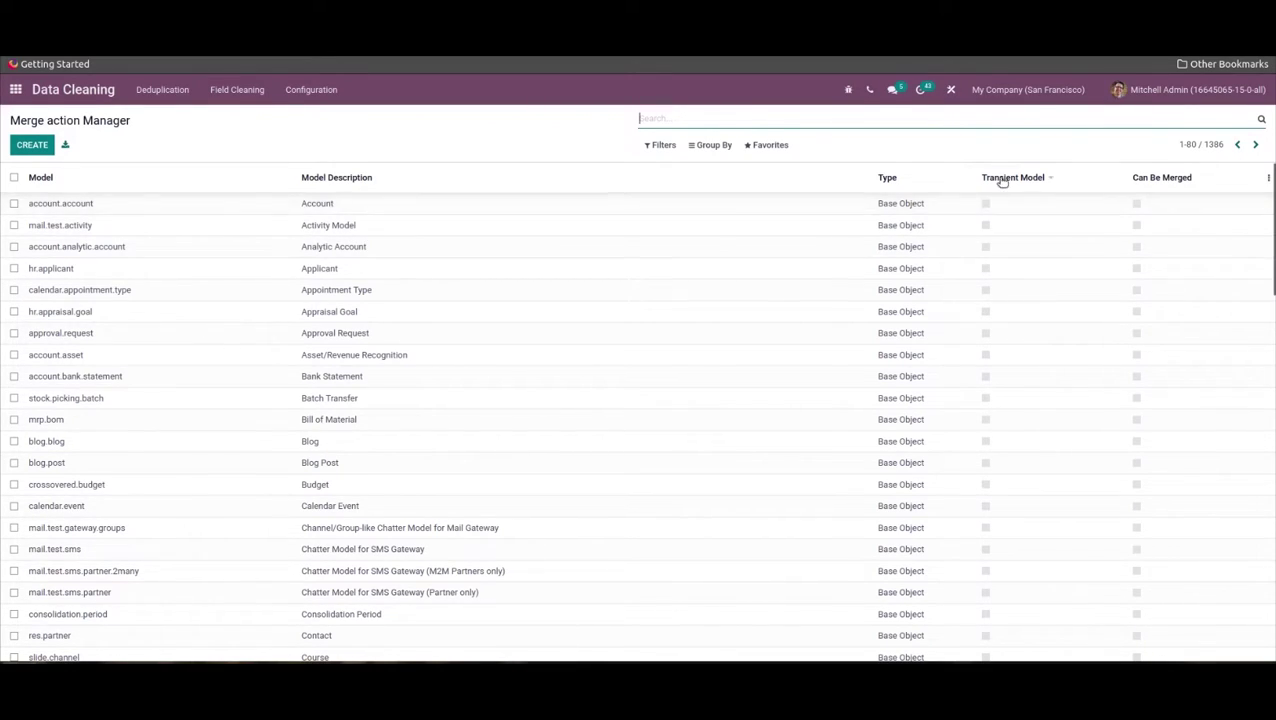
{"action": "mouse_move", "coordinate": [1134, 179]}
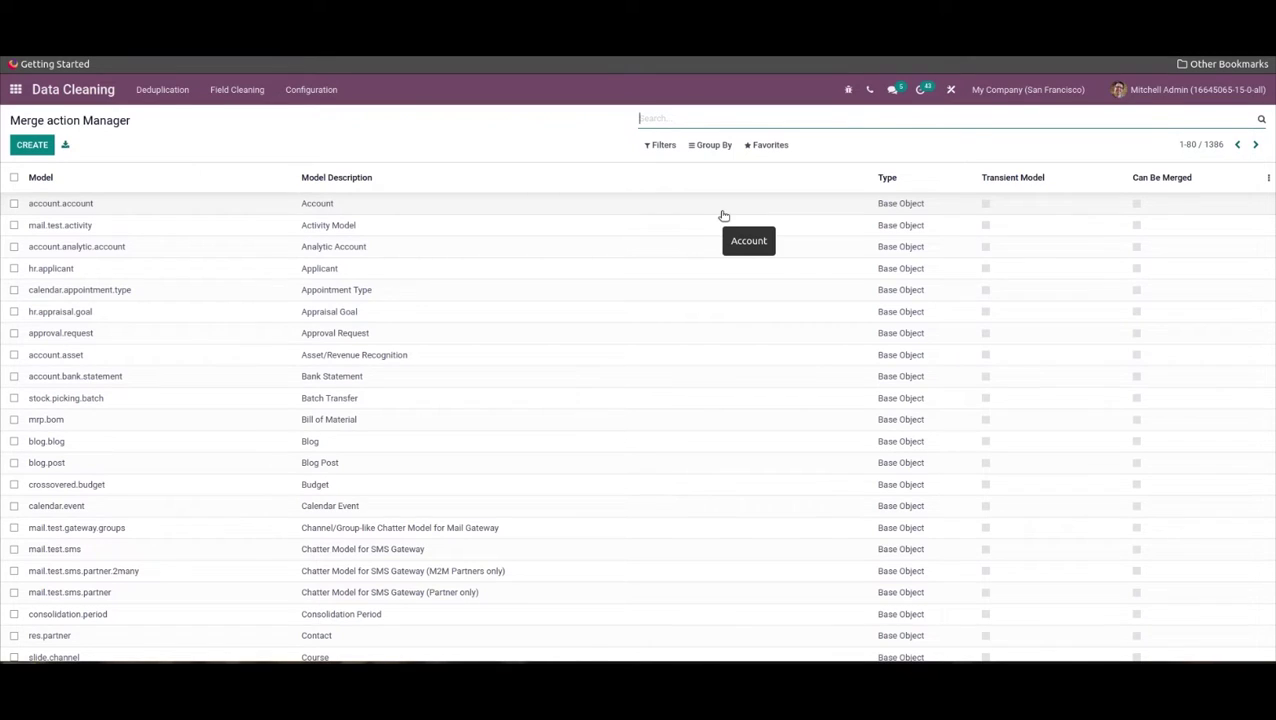
{"action": "left_click", "coordinate": [1268, 178]}
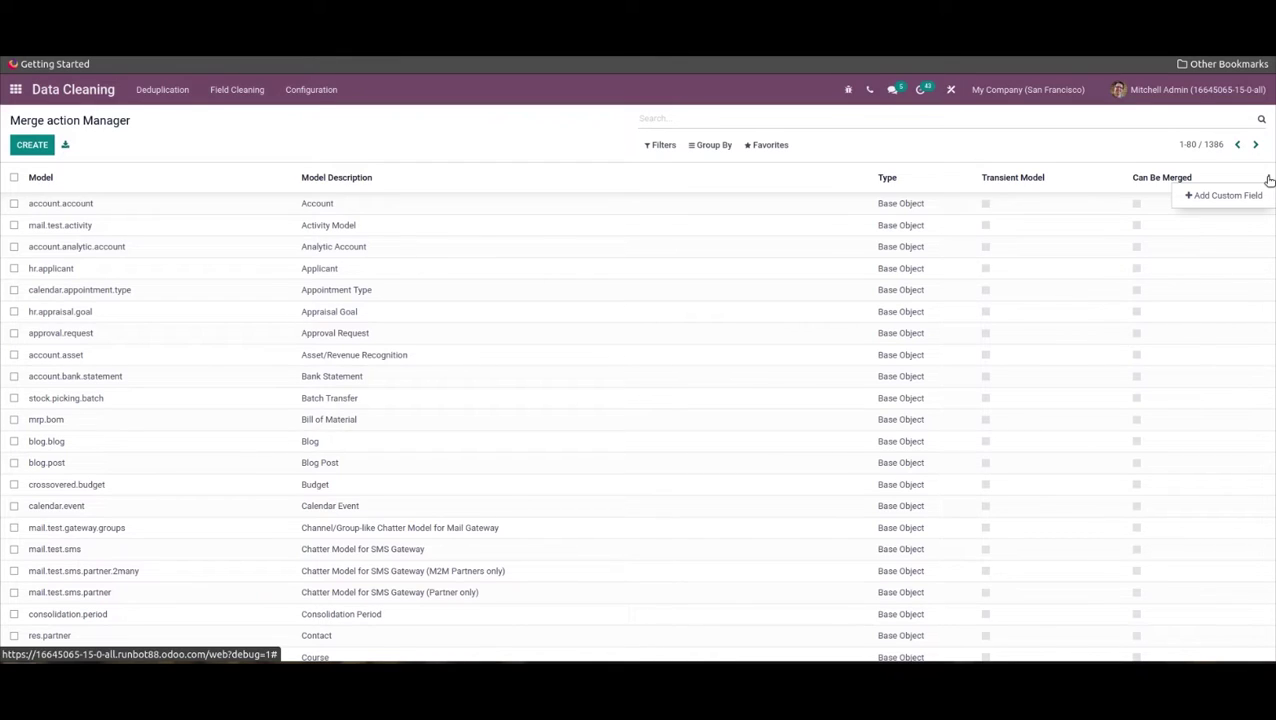
{"action": "scroll", "coordinate": [1005, 162], "scroll_direction": "down", "scroll_amount": 1}
{"action": "scroll", "coordinate": [823, 456], "scroll_direction": "up", "scroll_amount": 1}
Filter the models by 'sales' and open the sale.order record
{"action": "left_click", "coordinate": [676, 117]}
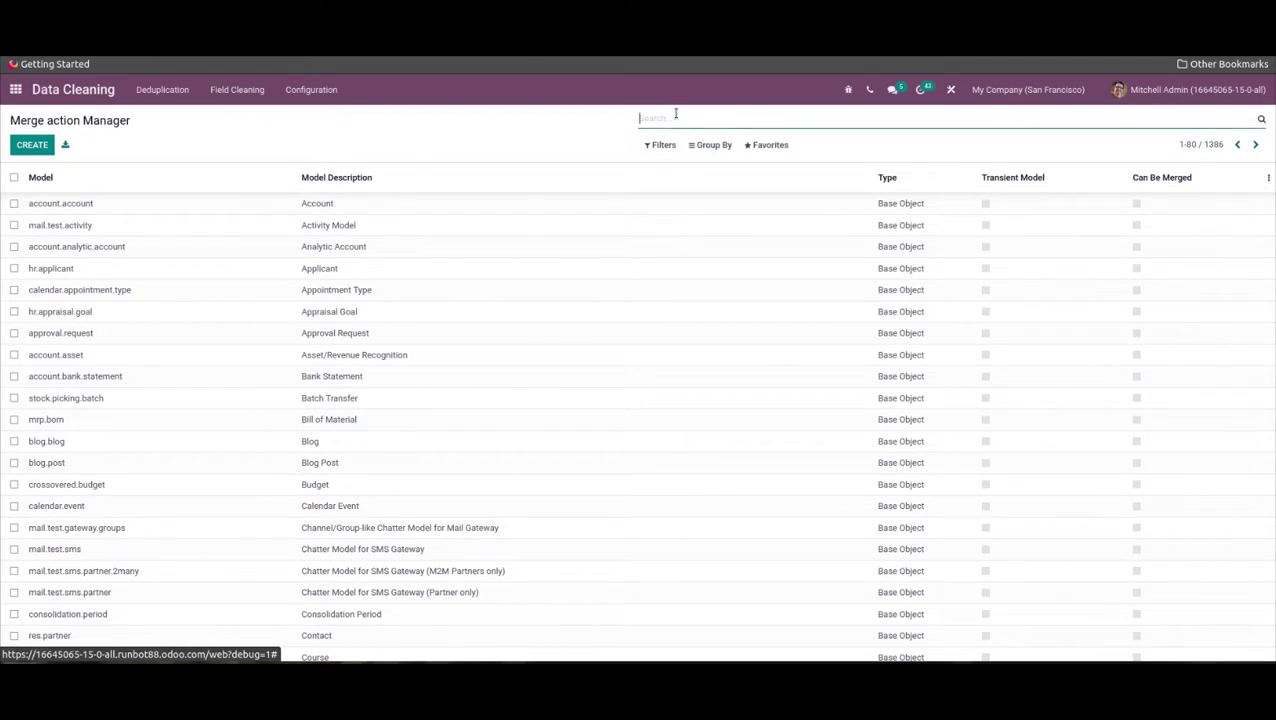
{"action": "type", "text": "sales"}
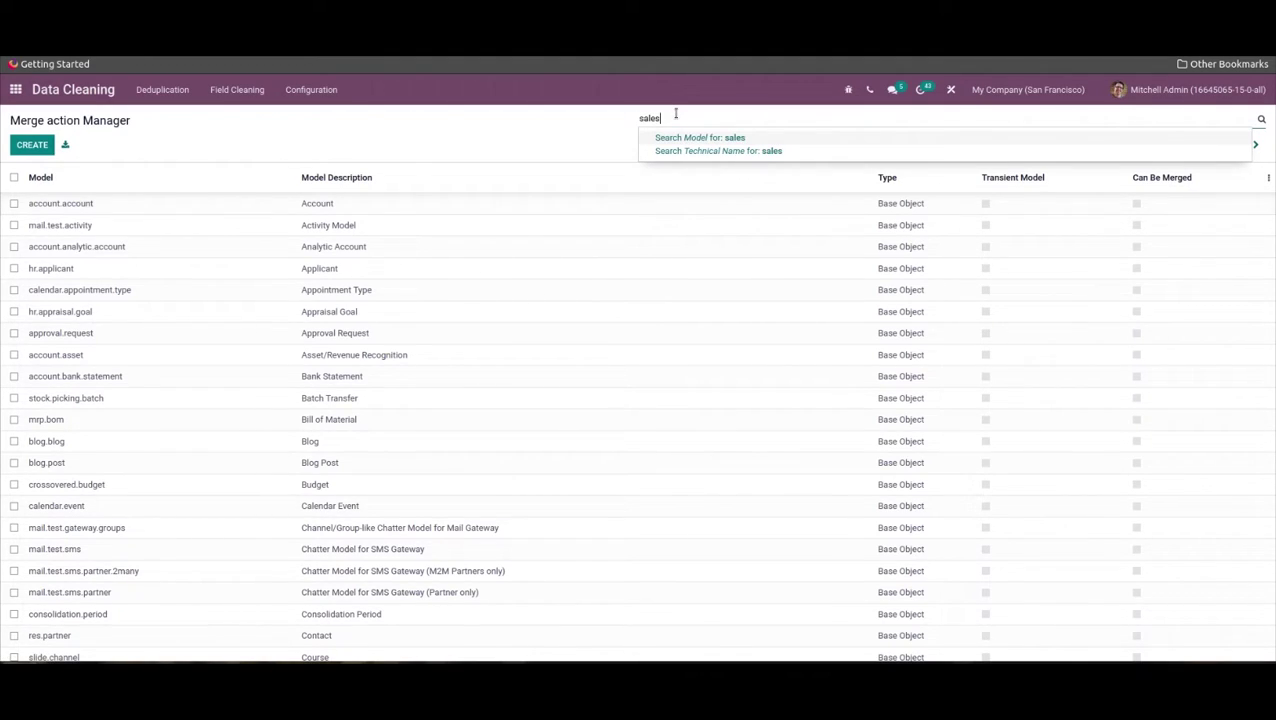
{"action": "key", "text": "Return"}
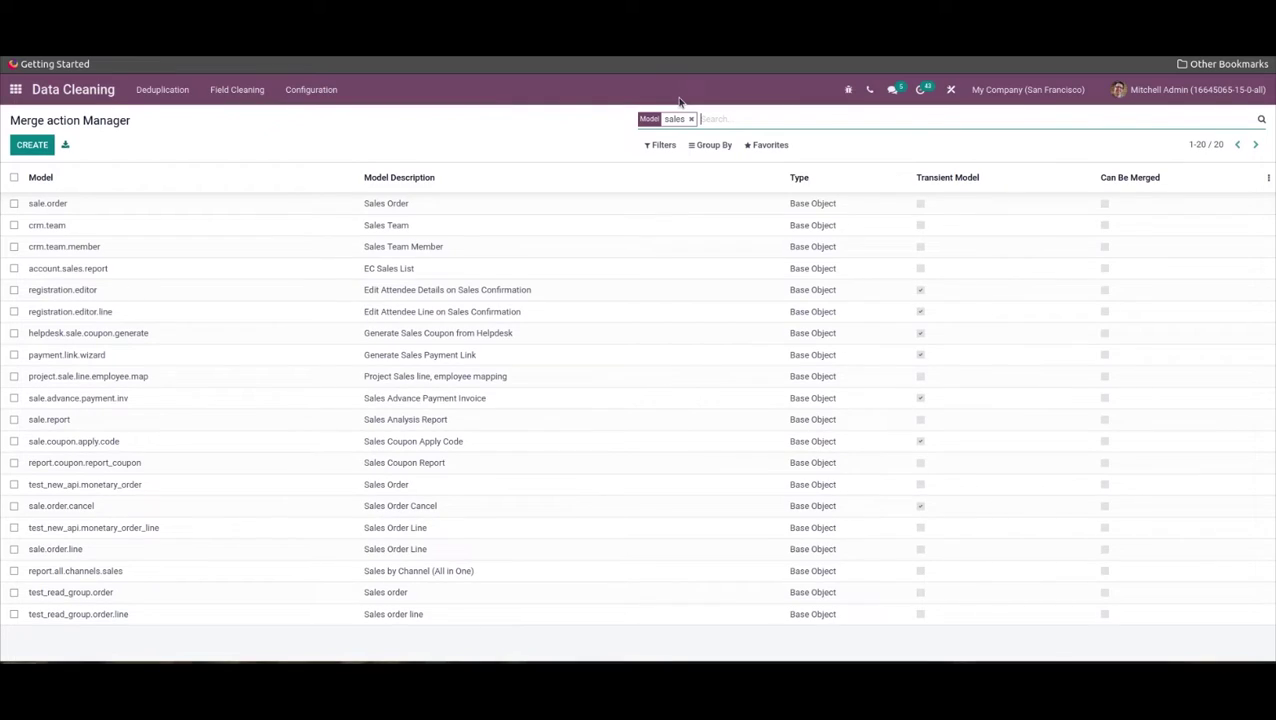
{"action": "left_click", "coordinate": [370, 203]}
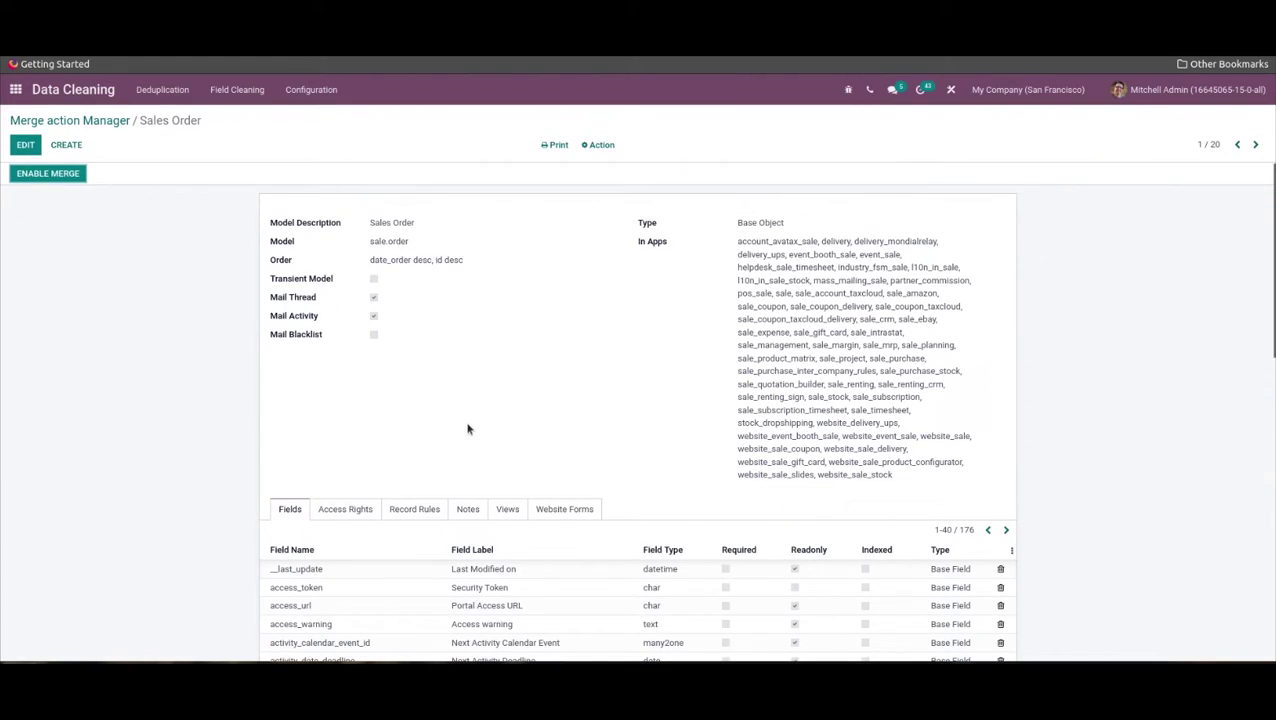
Put the Sales Order record in edit mode and browse its 176 fields
{"action": "left_click", "coordinate": [30, 140]}
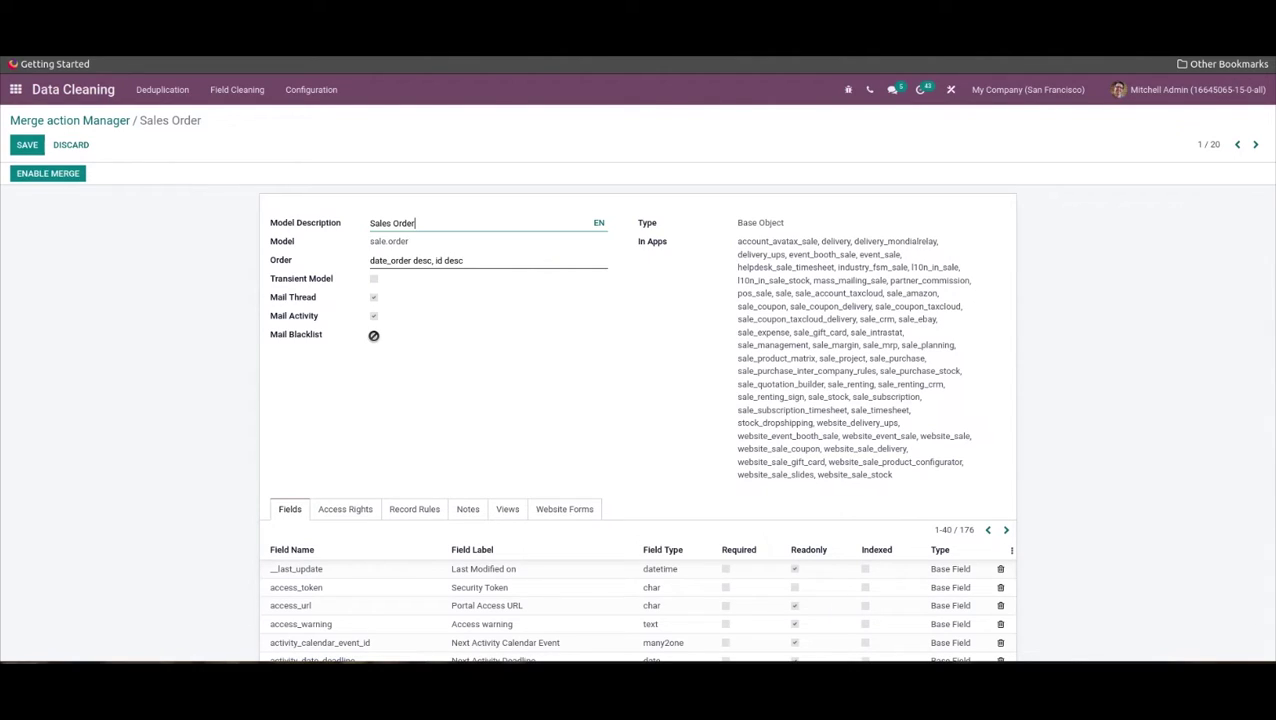
{"action": "scroll", "coordinate": [420, 421], "scroll_direction": "down", "scroll_amount": 3}
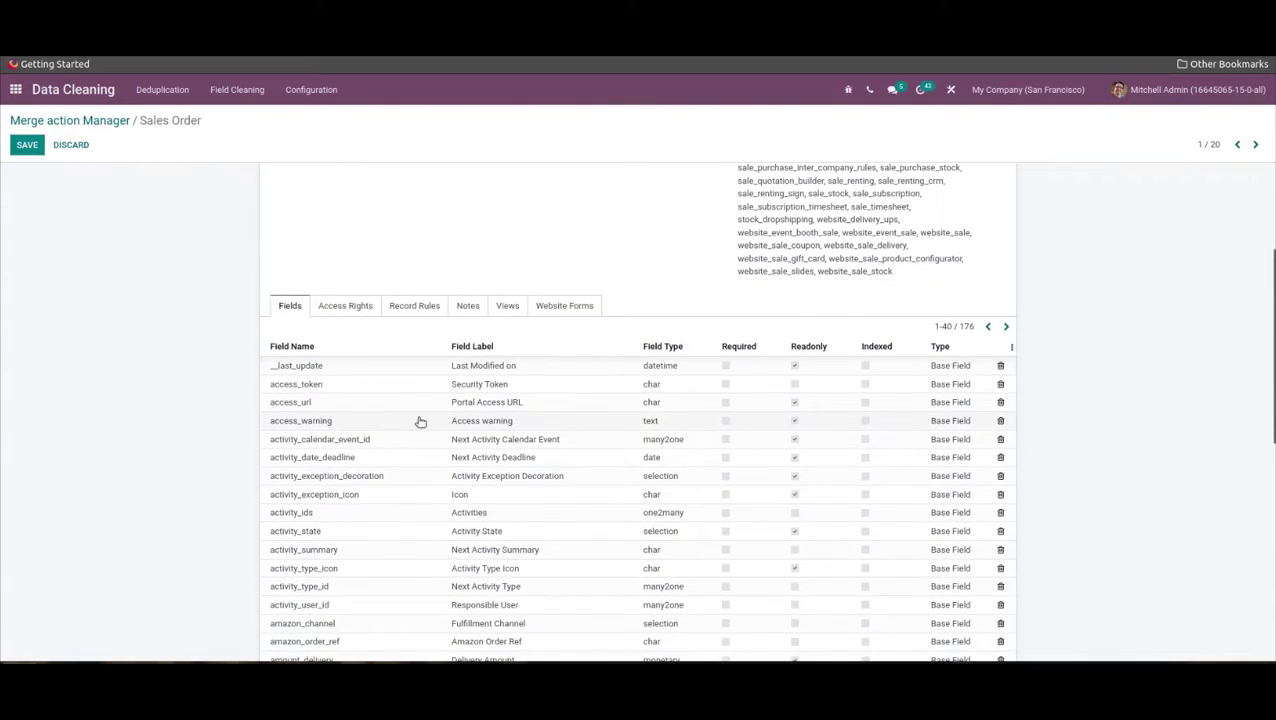
{"action": "scroll", "coordinate": [420, 421], "scroll_direction": "down", "scroll_amount": 1}
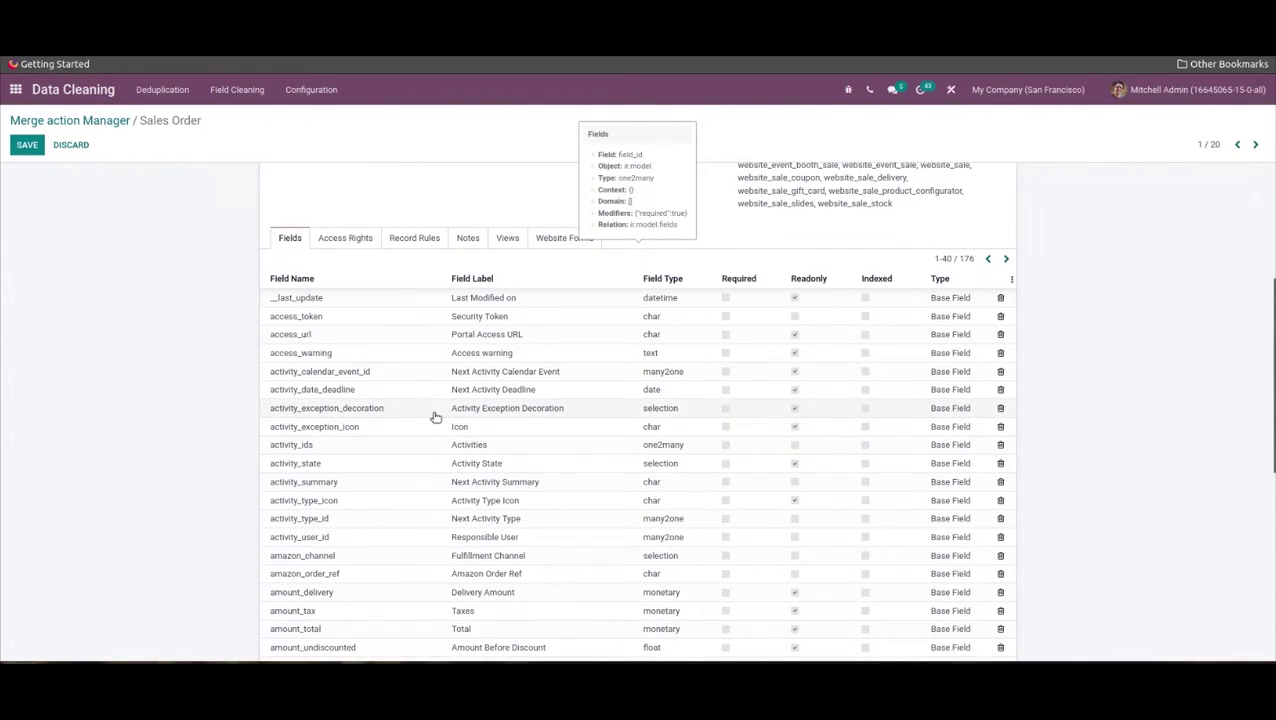
{"action": "scroll", "coordinate": [436, 420], "scroll_direction": "down", "scroll_amount": 6}
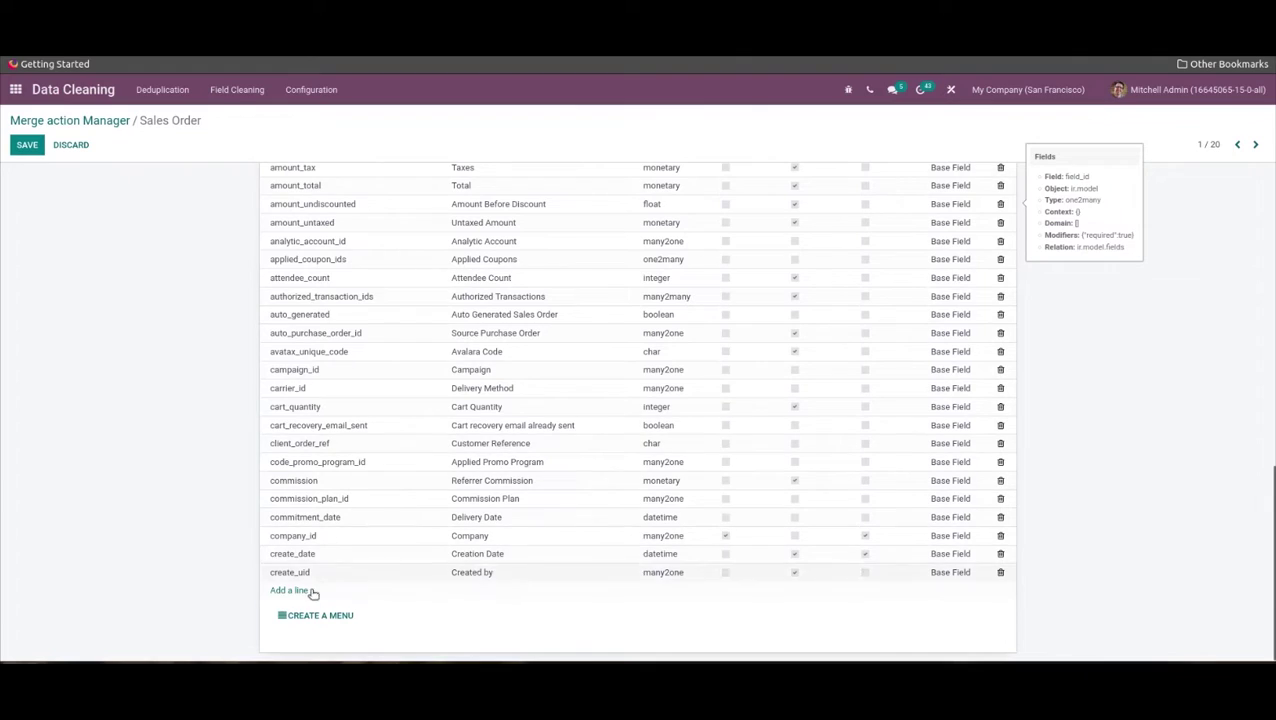
{"action": "scroll", "coordinate": [756, 390], "scroll_direction": "up", "scroll_amount": 10}
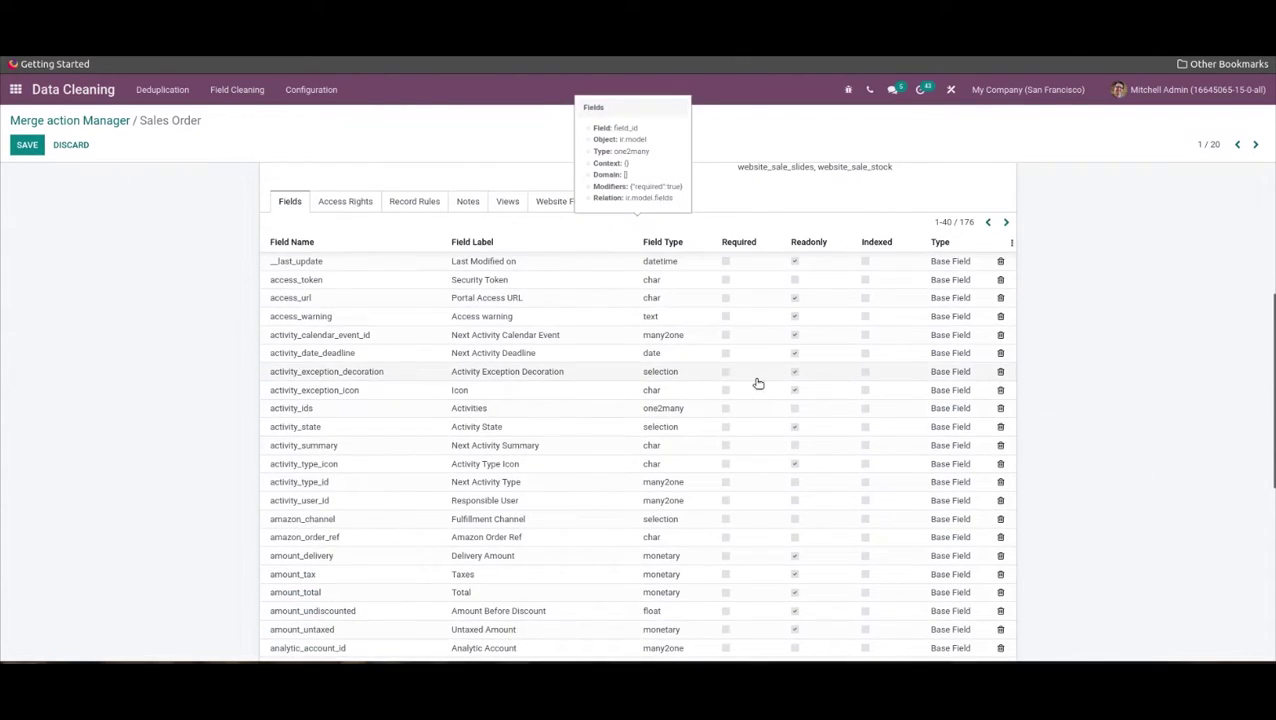
Open the __last_update field, keep type datetime, and tick Blacklisted in web forms
{"action": "left_click", "coordinate": [421, 570]}
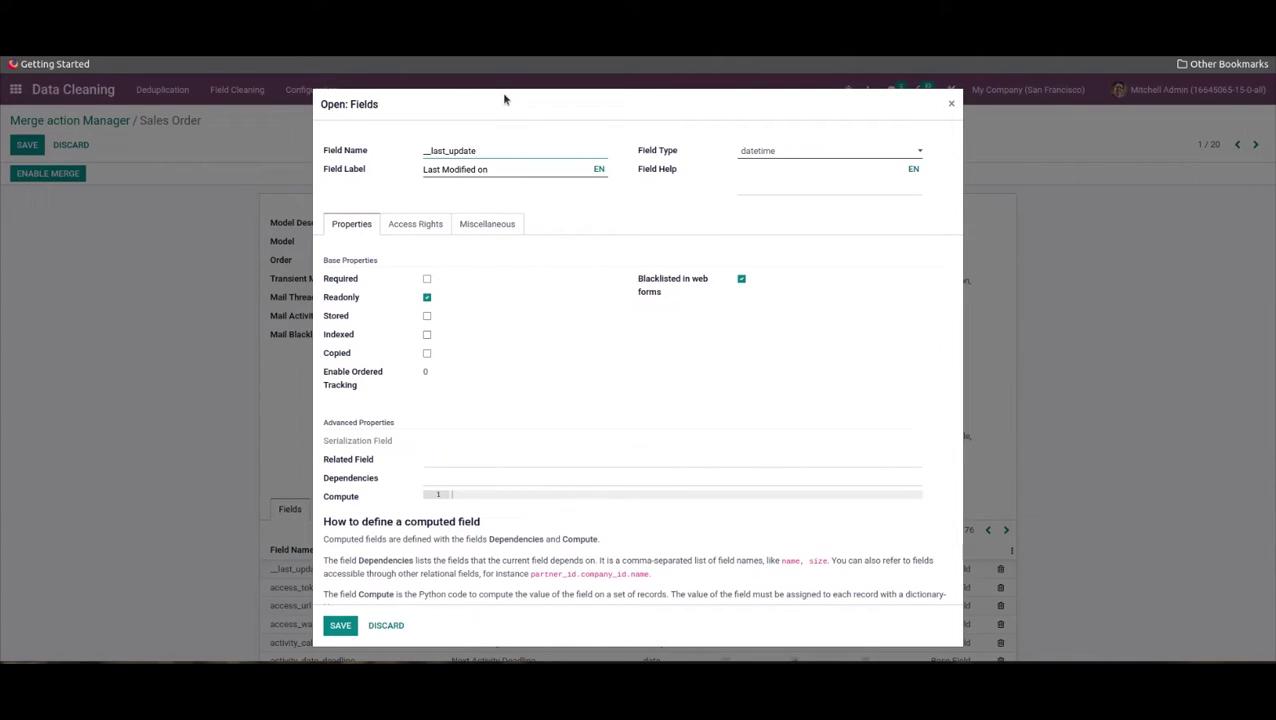
{"action": "left_click", "coordinate": [801, 160]}
{"action": "left_click", "coordinate": [802, 135]}
{"action": "left_click", "coordinate": [802, 151]}
{"action": "left_click", "coordinate": [802, 151]}
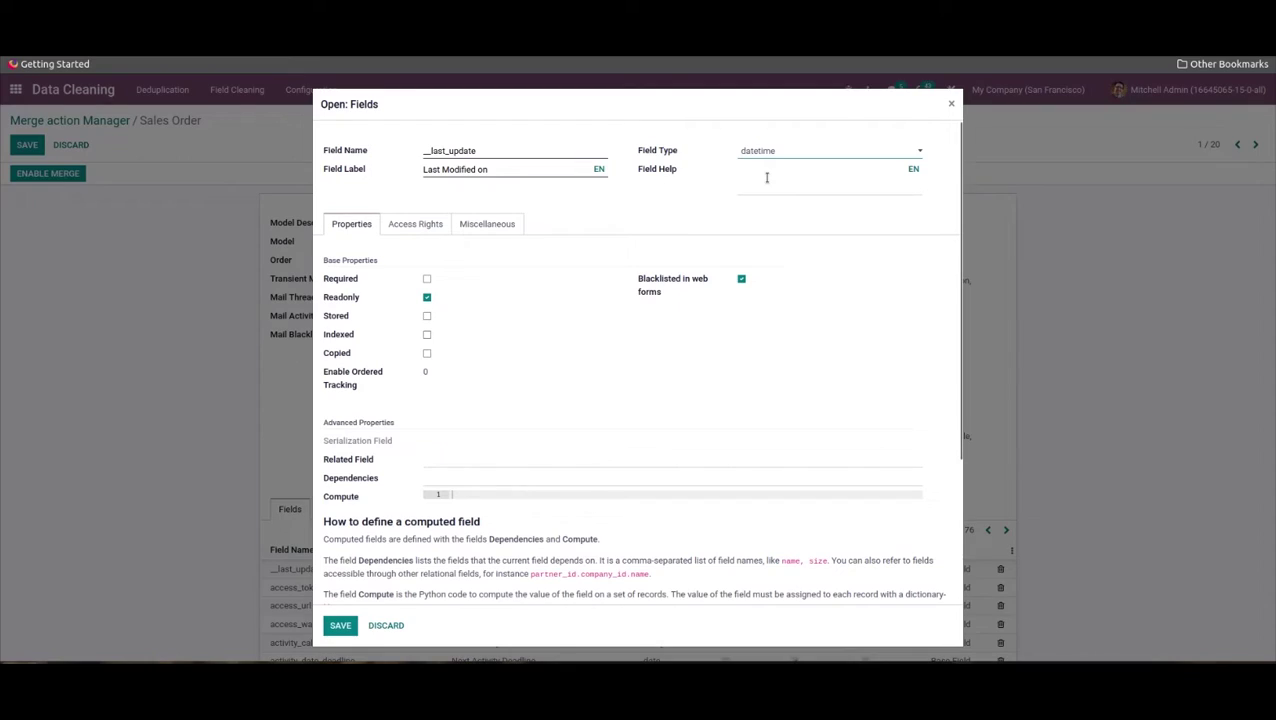
{"action": "left_click", "coordinate": [767, 178]}
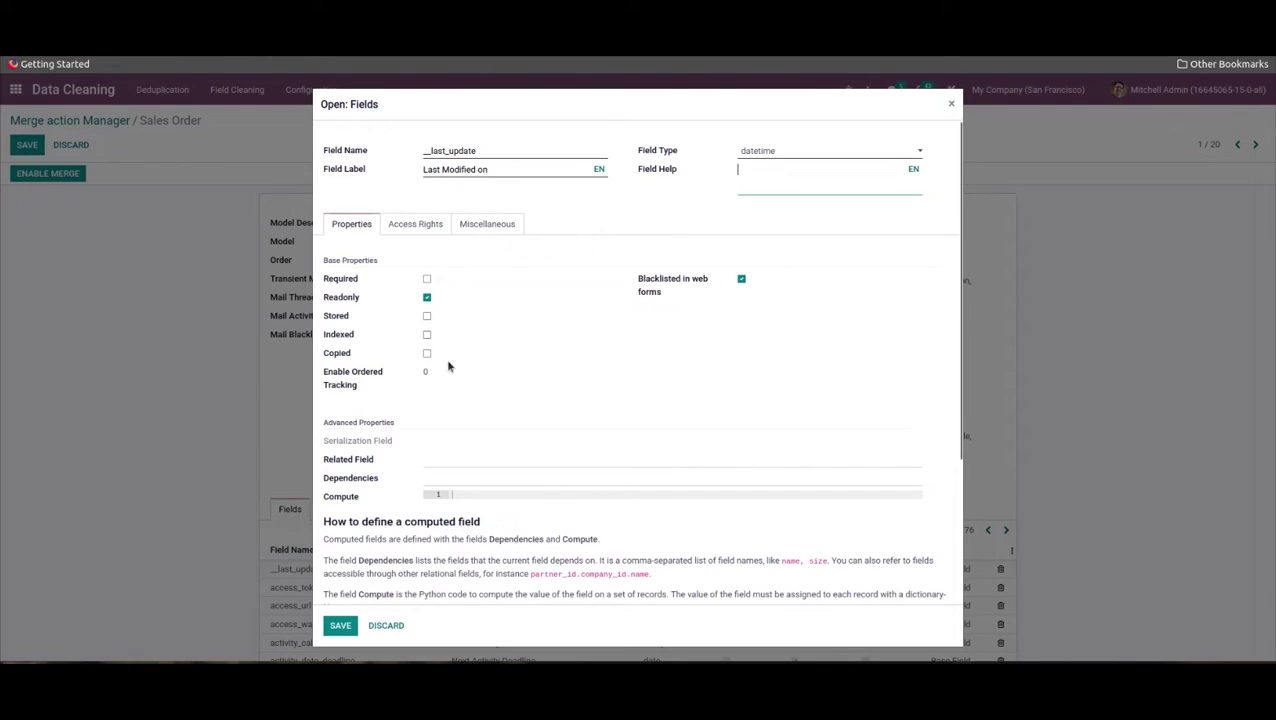
{"action": "left_click", "coordinate": [741, 278]}
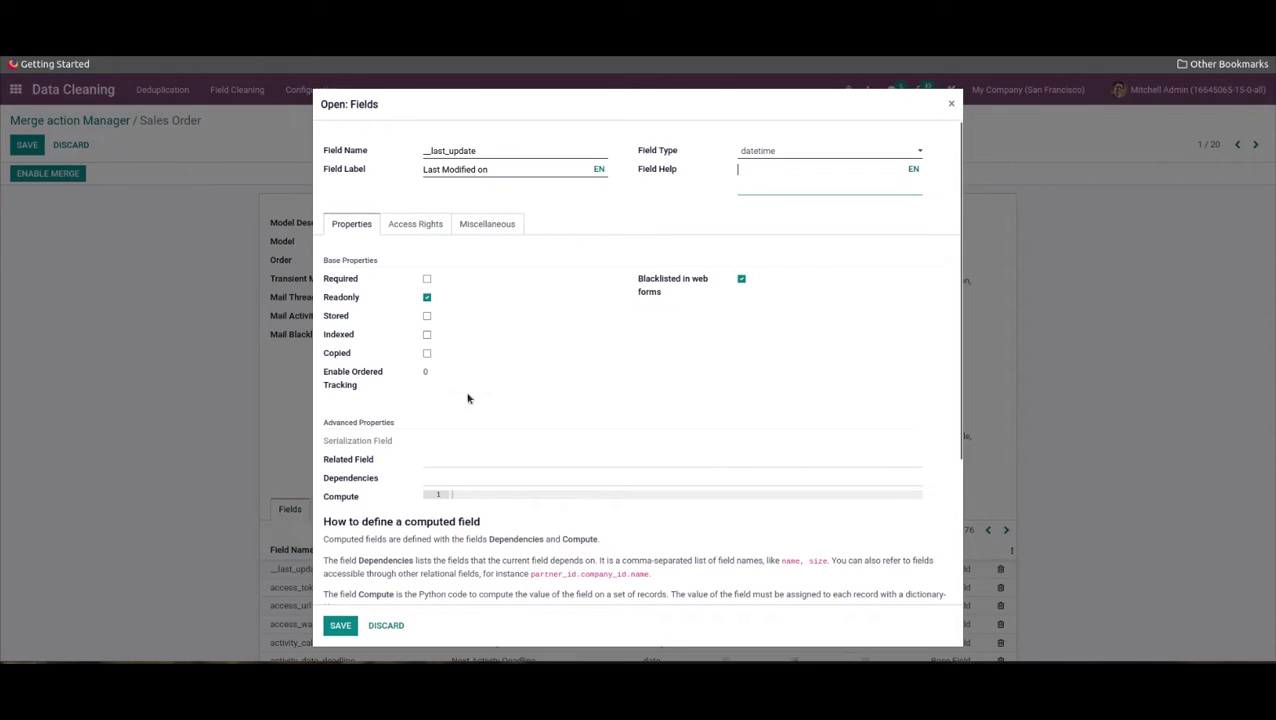
Scroll through the __last_update field's compute, storage and indexing settings
{"action": "scroll", "coordinate": [444, 455], "scroll_direction": "down", "scroll_amount": 3}
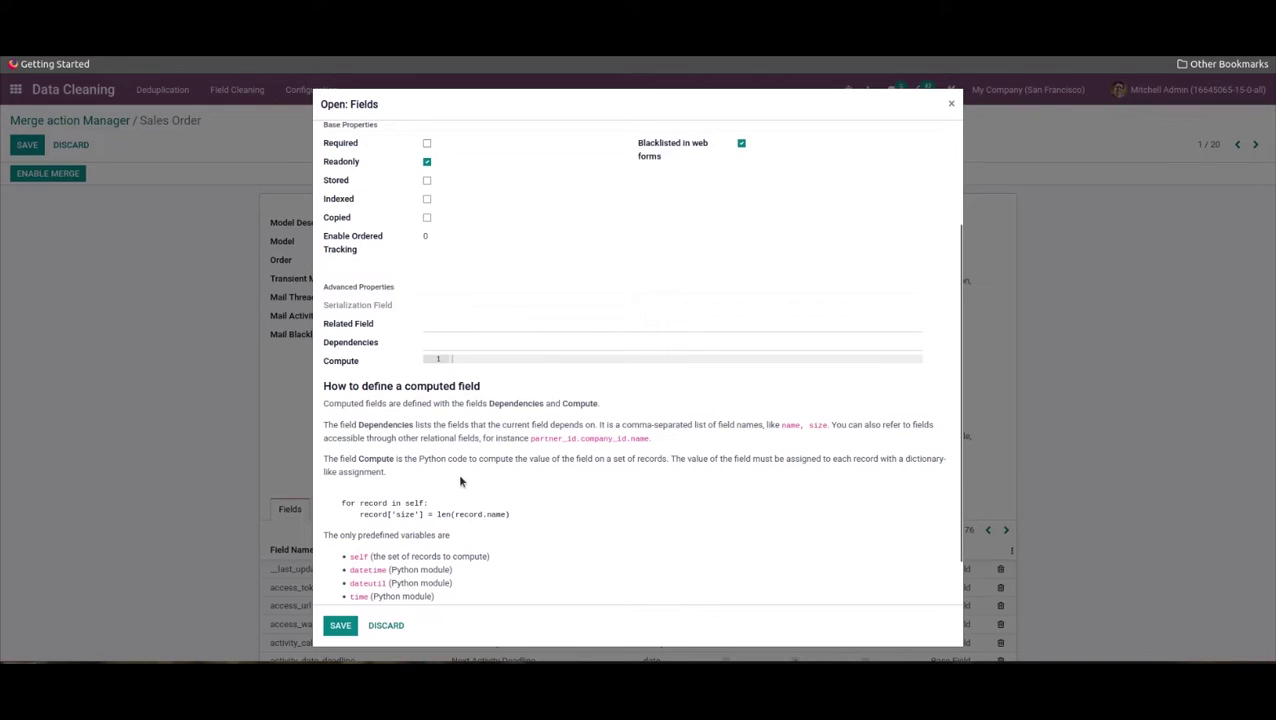
{"action": "scroll", "coordinate": [460, 481], "scroll_direction": "down", "scroll_amount": 1}
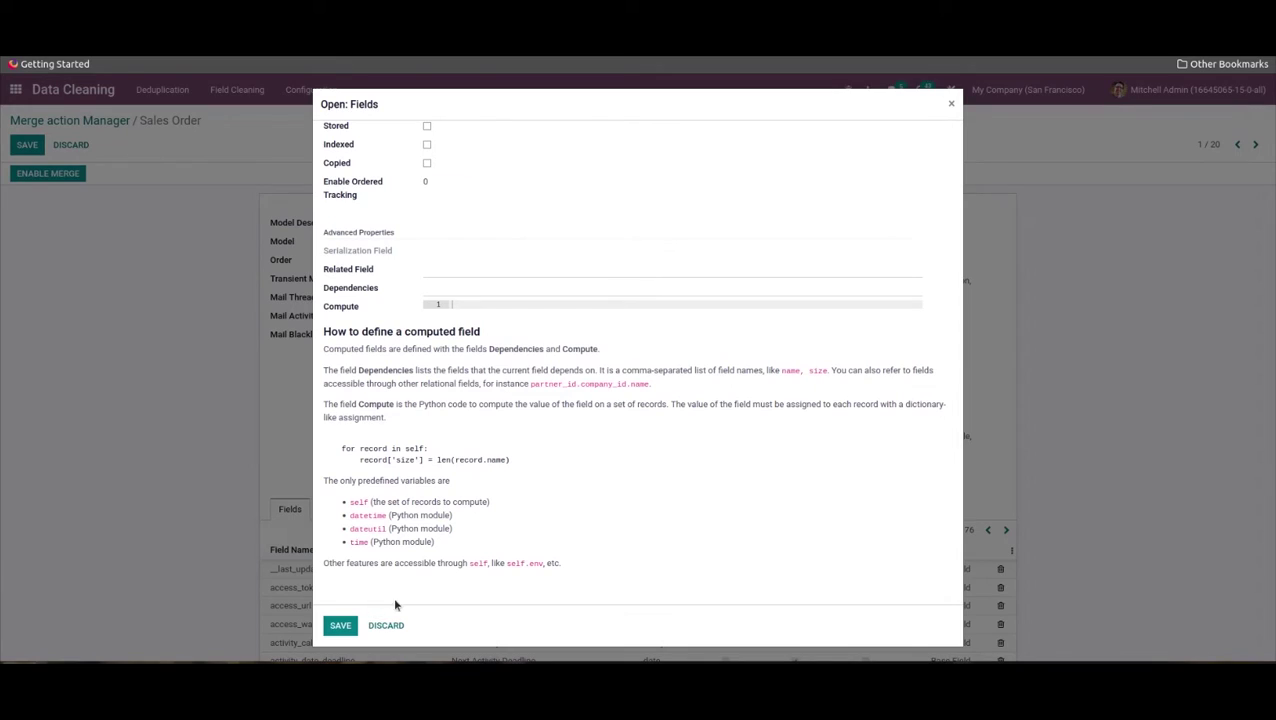
{"action": "scroll", "coordinate": [395, 604], "scroll_direction": "up", "scroll_amount": 3}
Check the field's access groups, cancel adding one, and discard the field dialog
{"action": "left_click", "coordinate": [408, 227]}
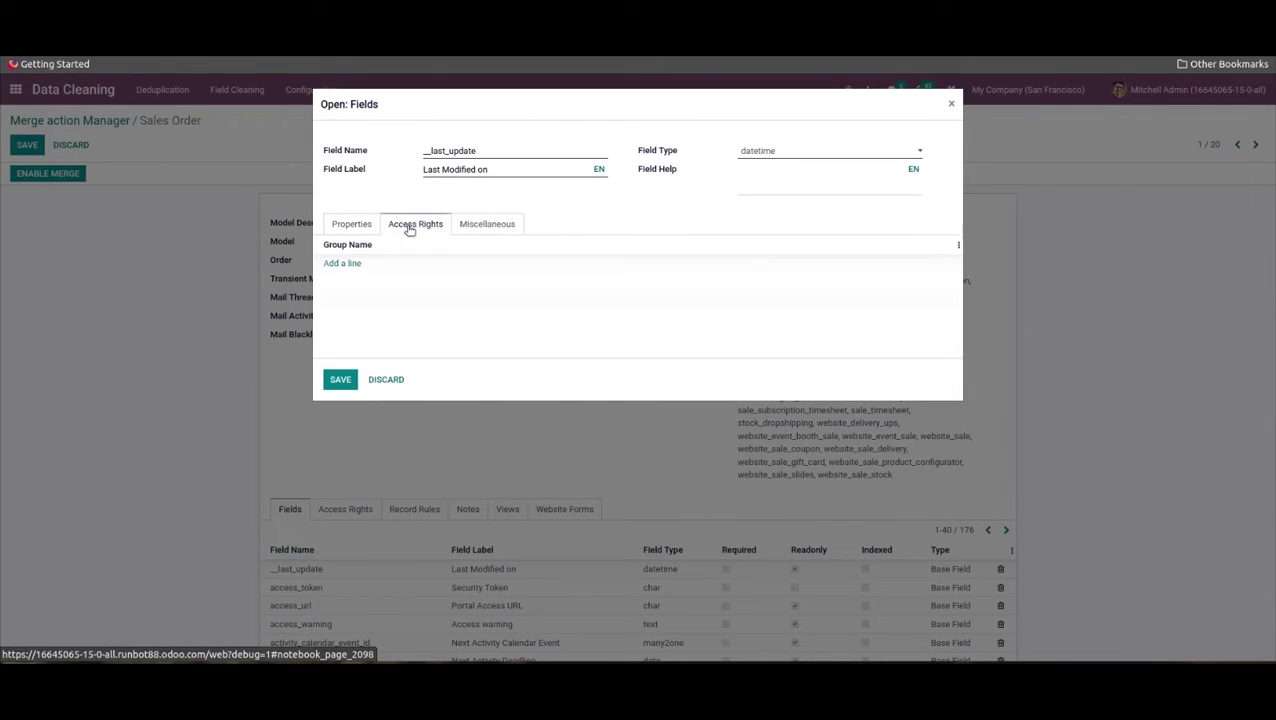
{"action": "mouse_move", "coordinate": [478, 259]}
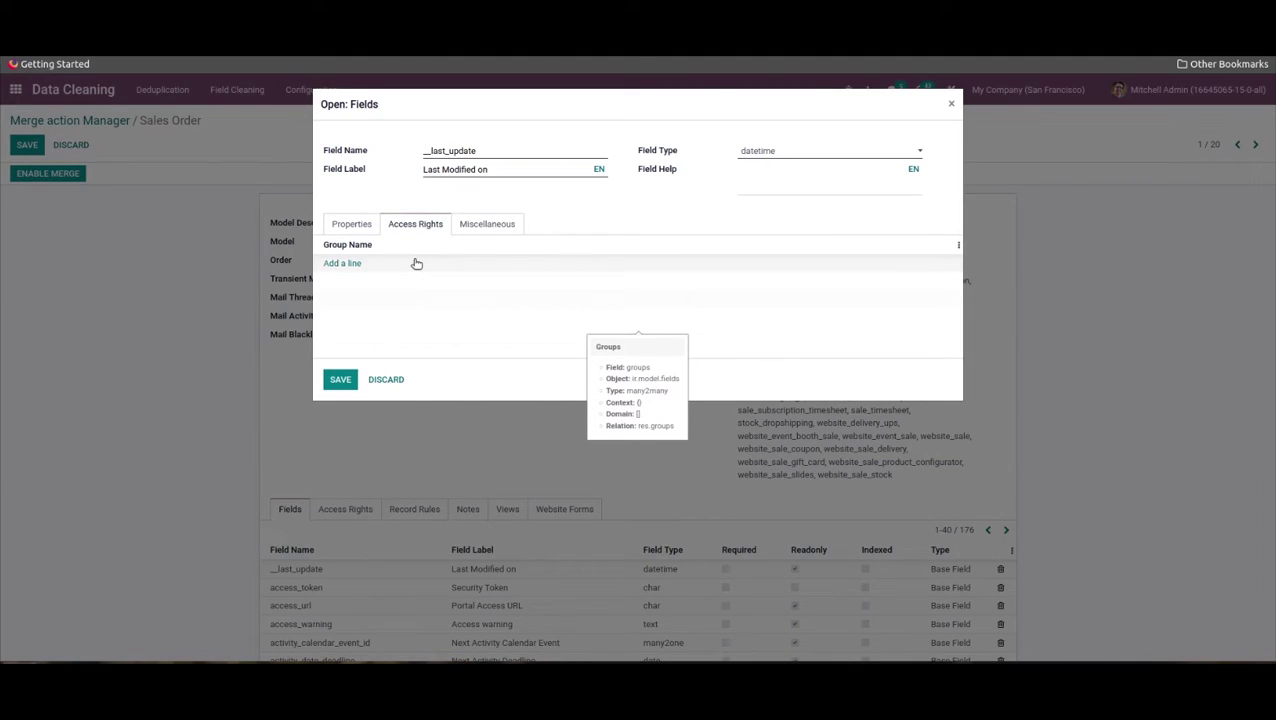
{"action": "left_click", "coordinate": [336, 262]}
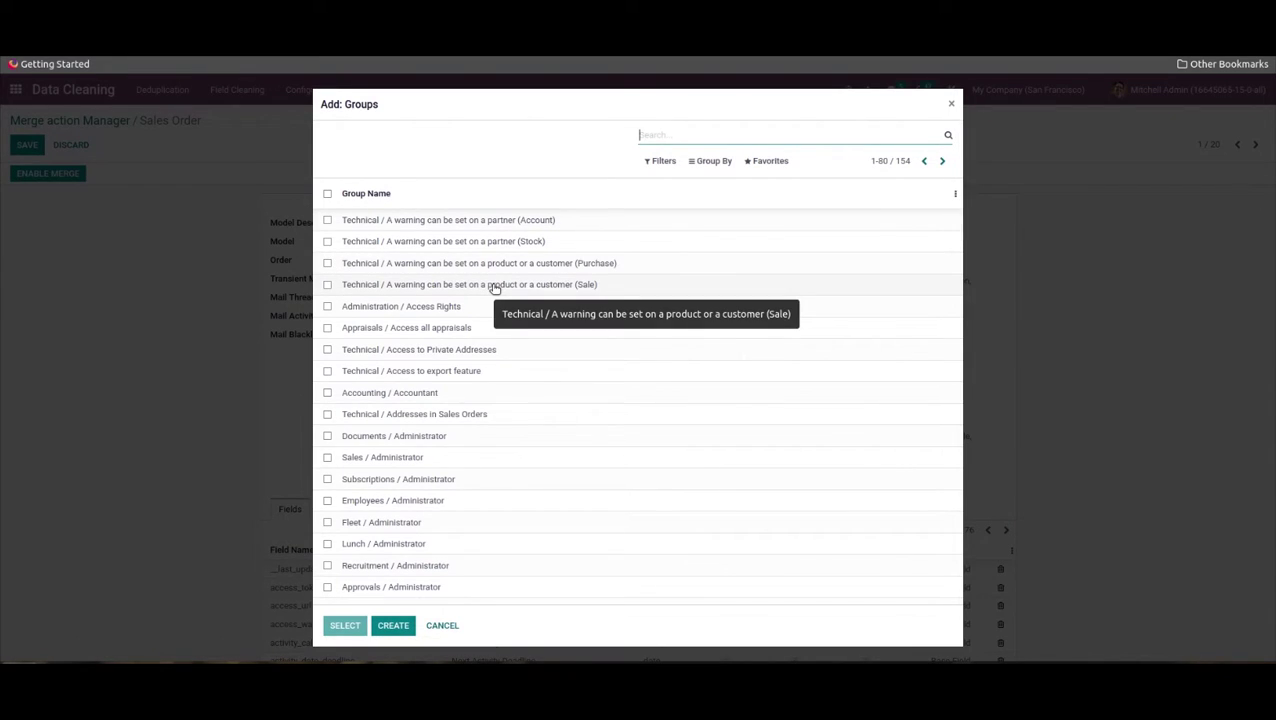
{"action": "left_click", "coordinate": [443, 625]}
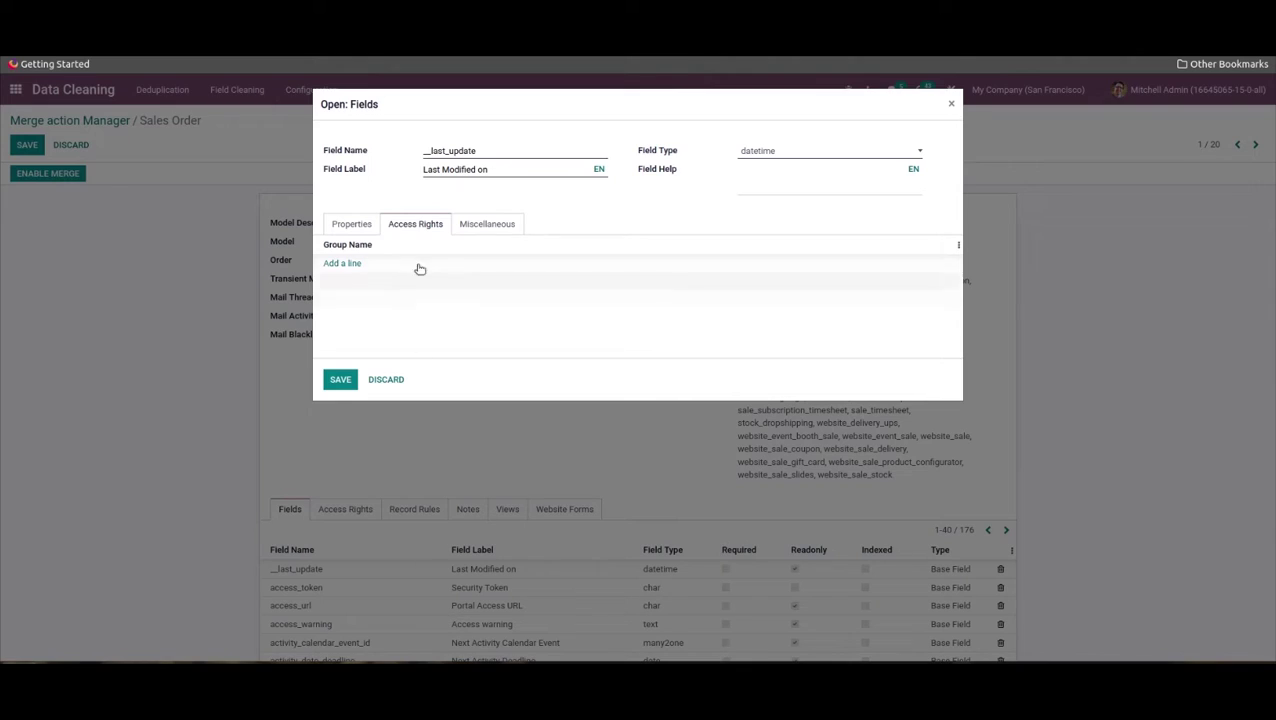
{"action": "mouse_move", "coordinate": [441, 272]}
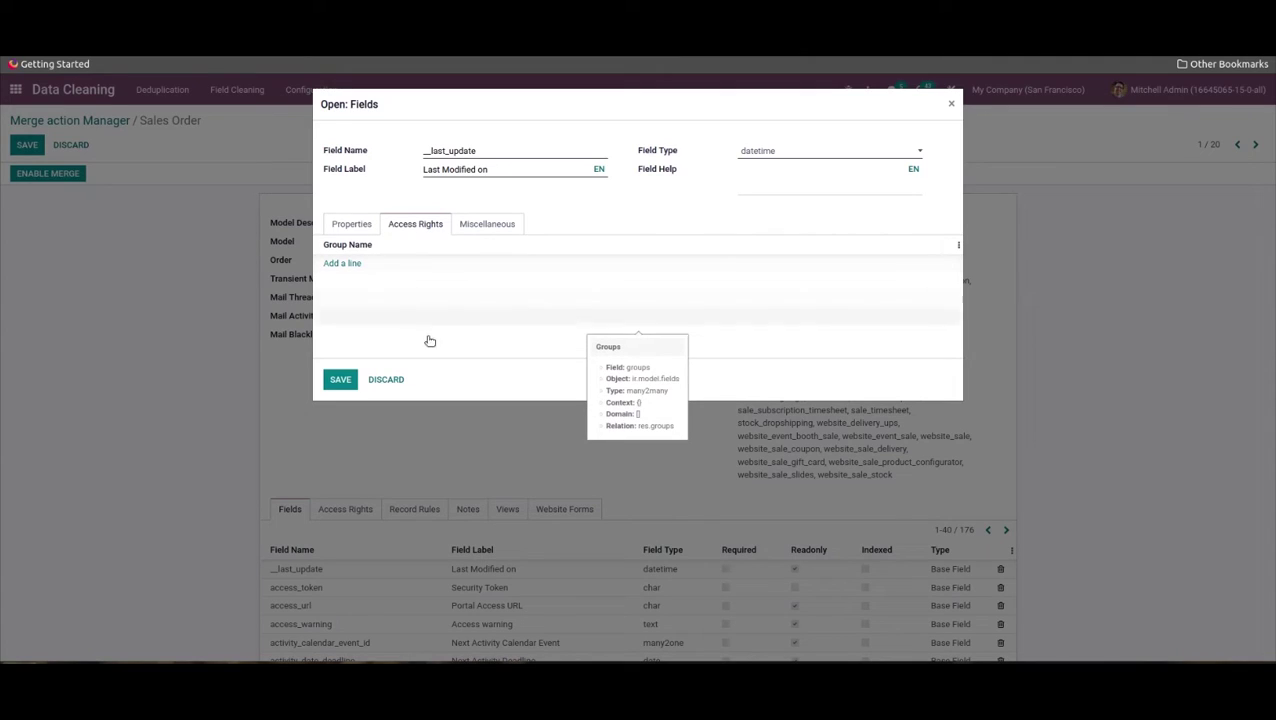
{"action": "left_click", "coordinate": [376, 384]}
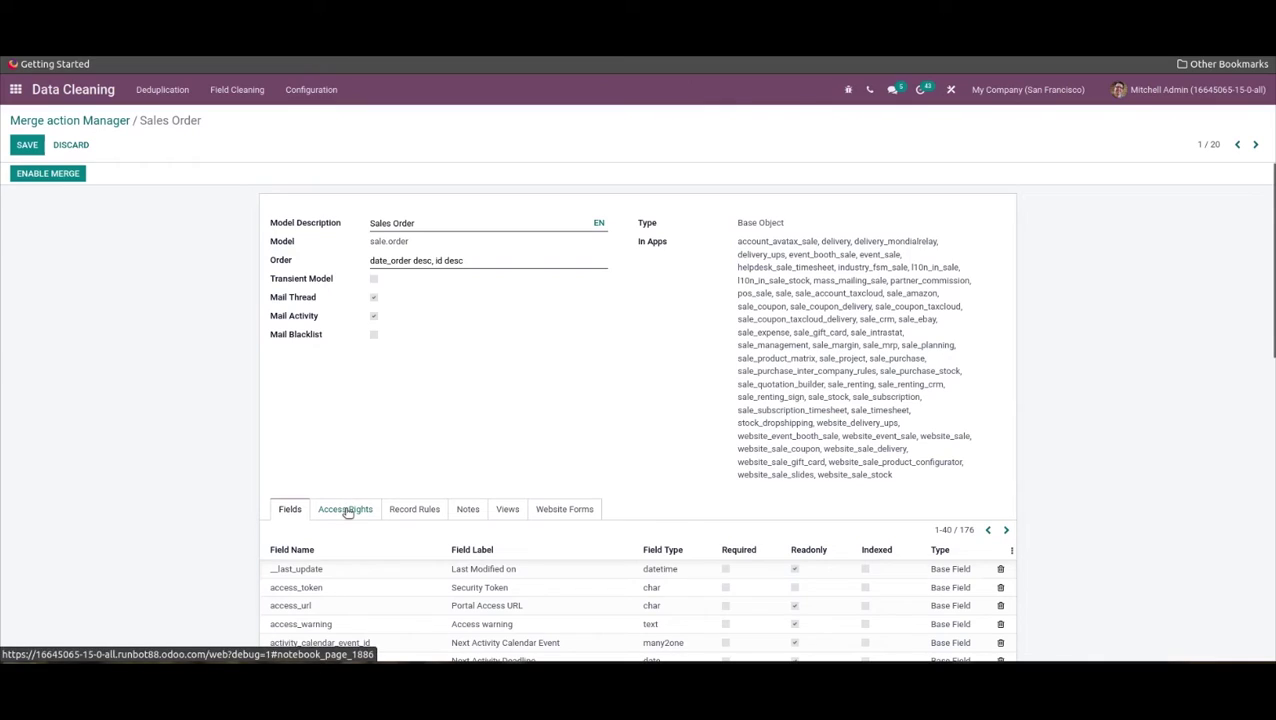
Review the Sales Order model's 10 access rules, discarding an empty new row
{"action": "left_click", "coordinate": [346, 510]}
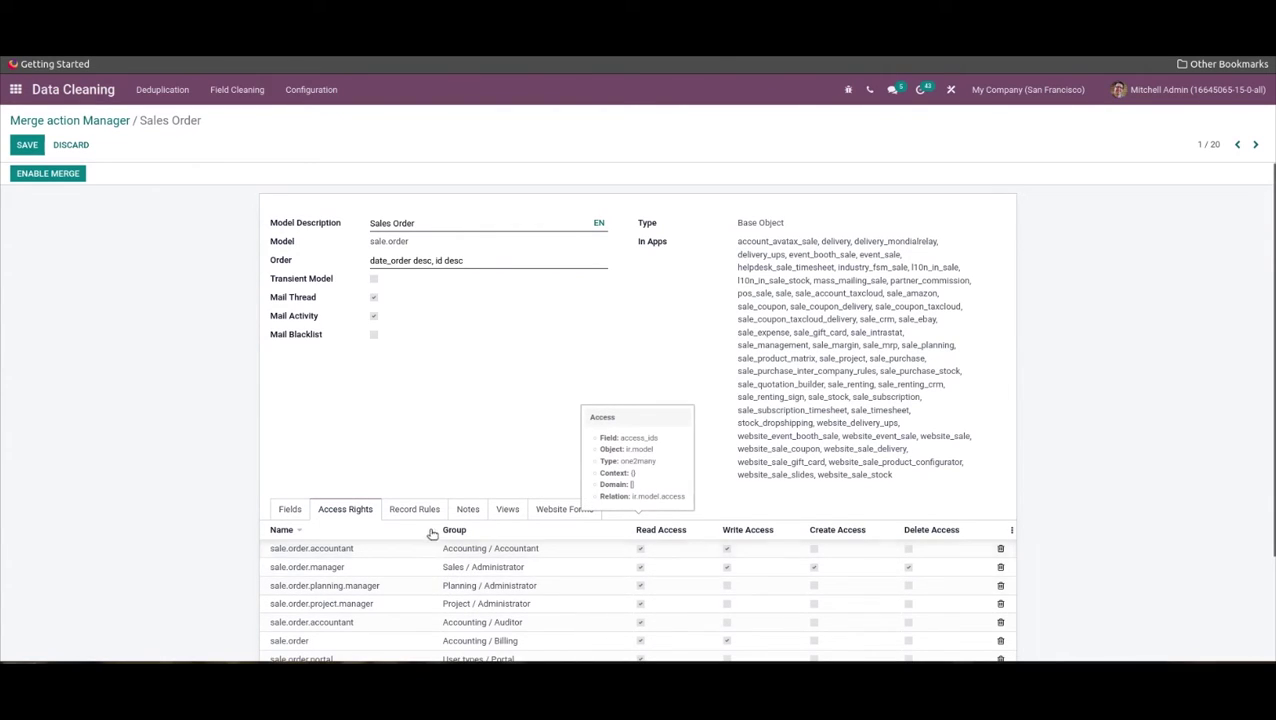
{"action": "scroll", "coordinate": [415, 560], "scroll_direction": "down", "scroll_amount": 2}
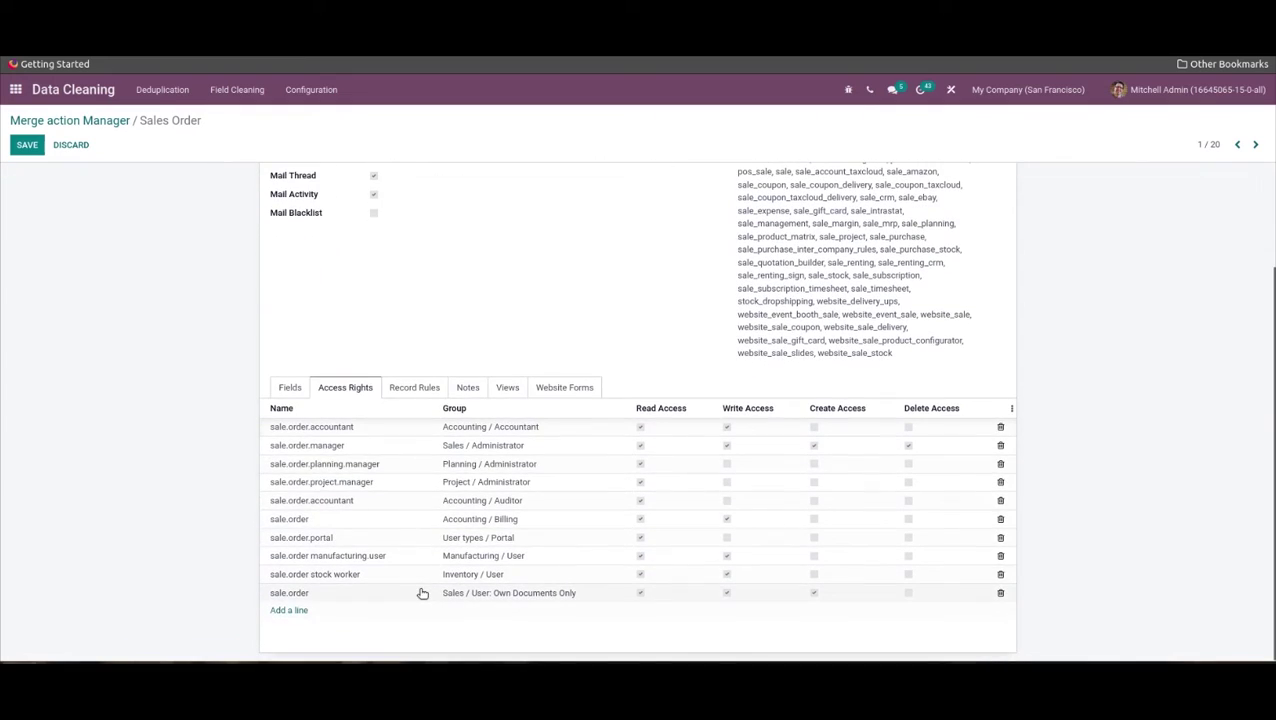
{"action": "left_click", "coordinate": [299, 610]}
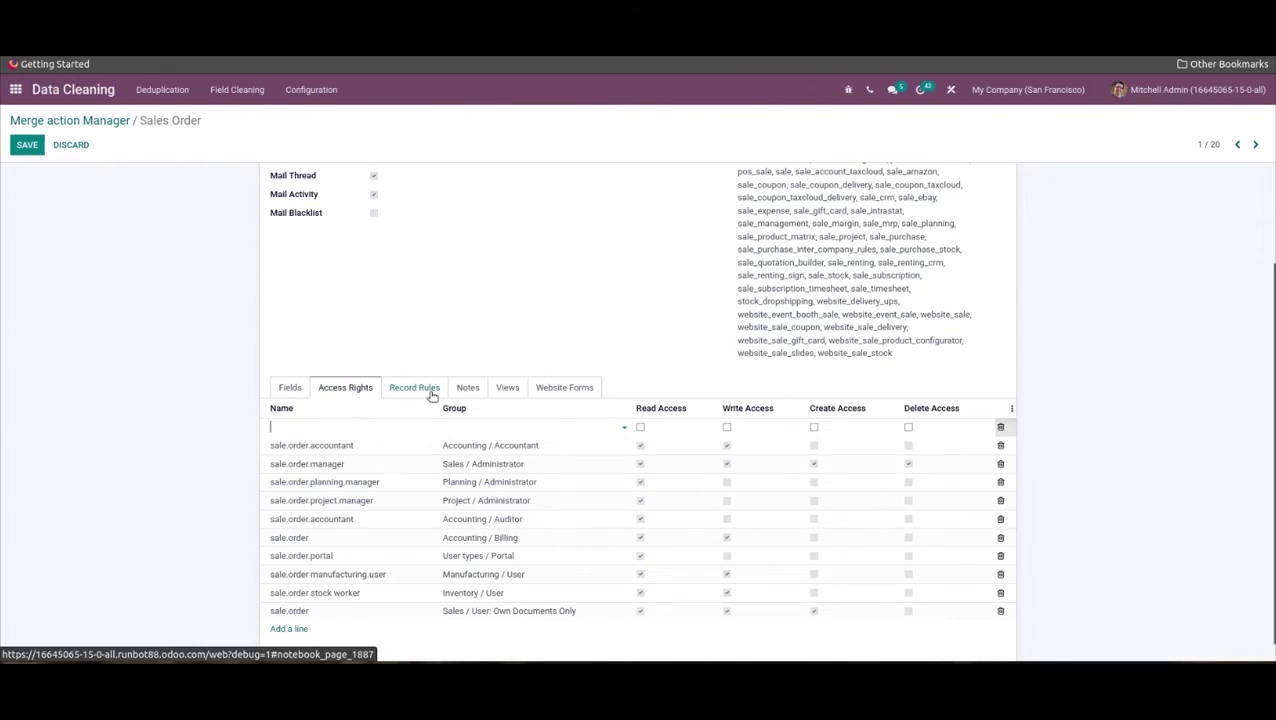
{"action": "left_click", "coordinate": [605, 436]}
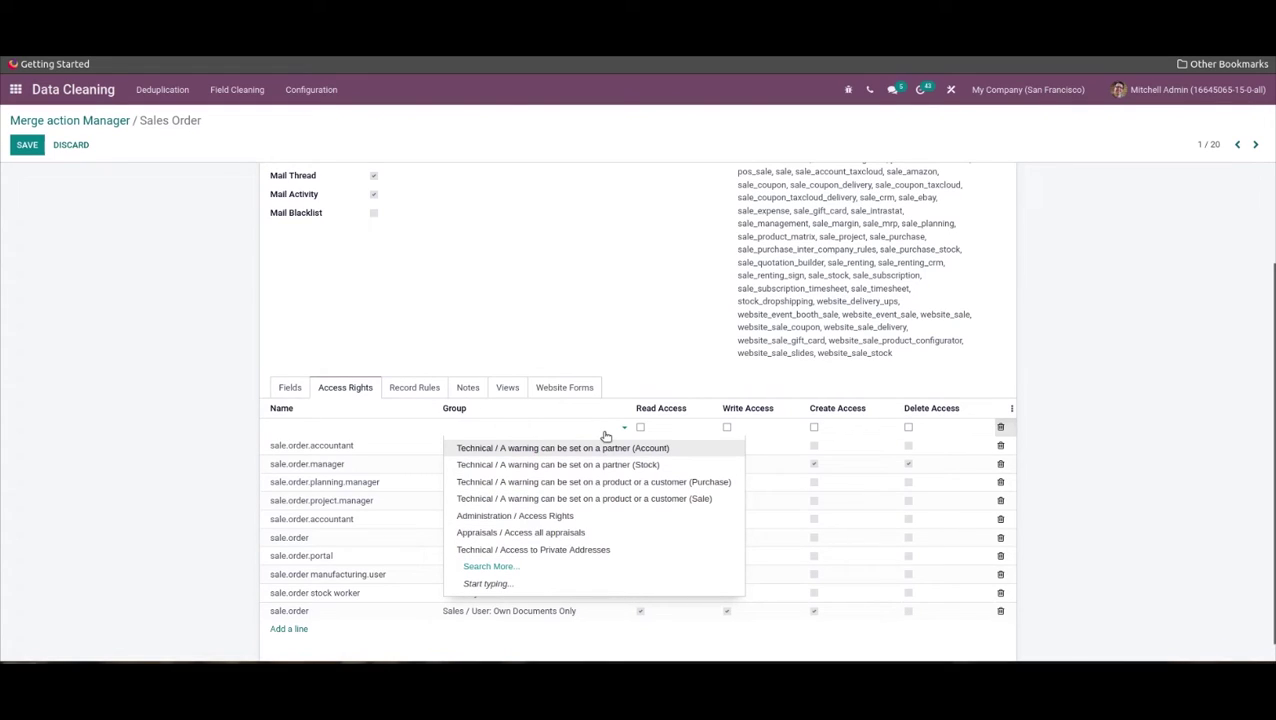
{"action": "left_click", "coordinate": [587, 338]}
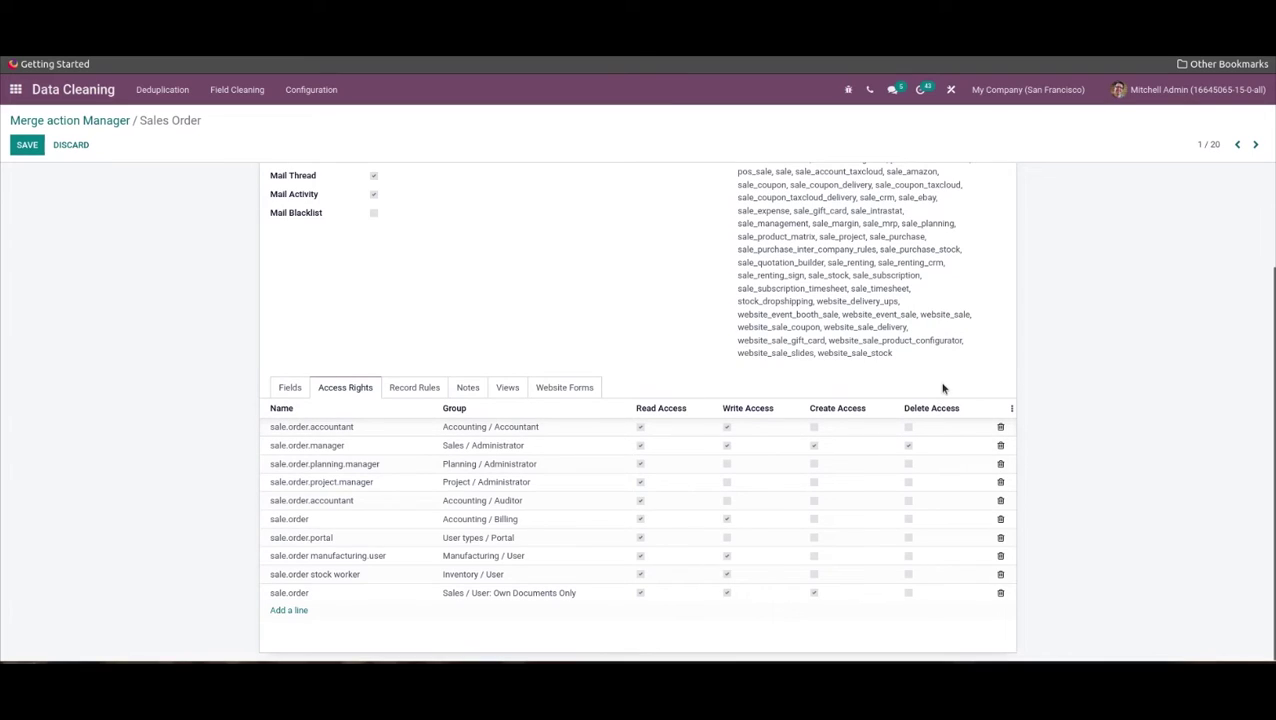
View the Sales Order model's Notes, then its Website Forms settings
{"action": "left_click", "coordinate": [477, 390]}
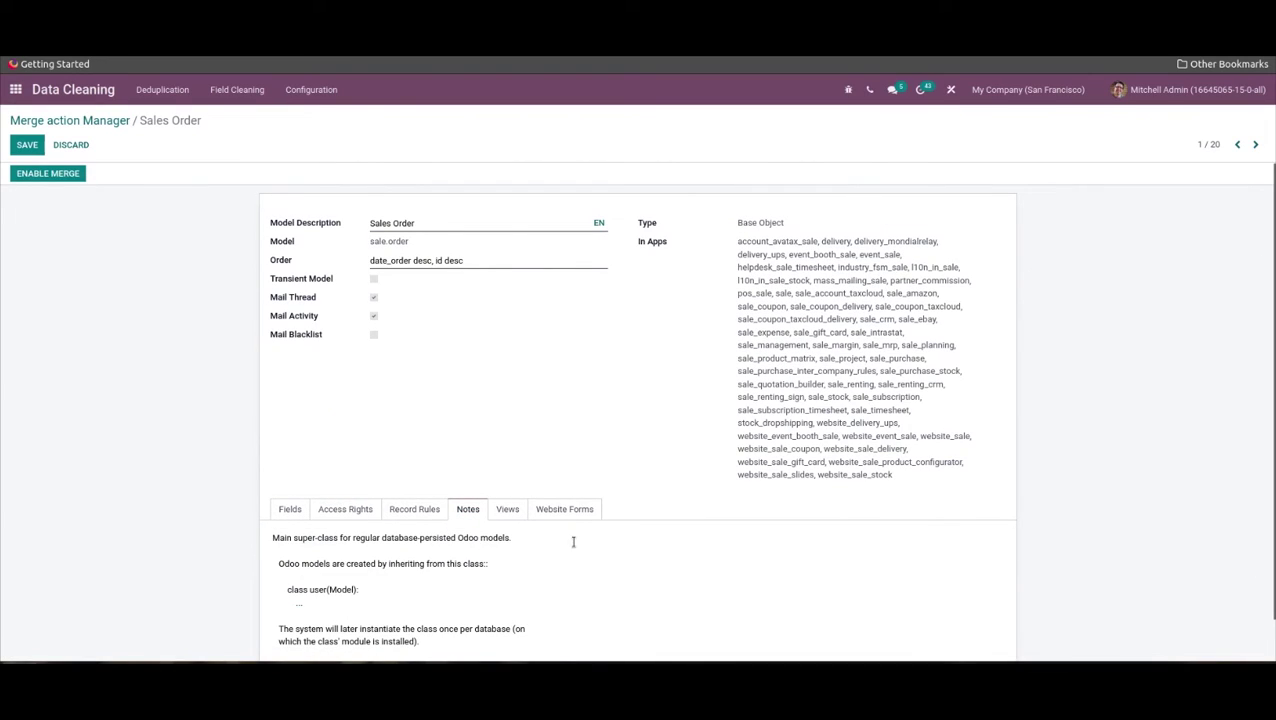
{"action": "scroll", "coordinate": [541, 601], "scroll_direction": "down", "scroll_amount": 1}
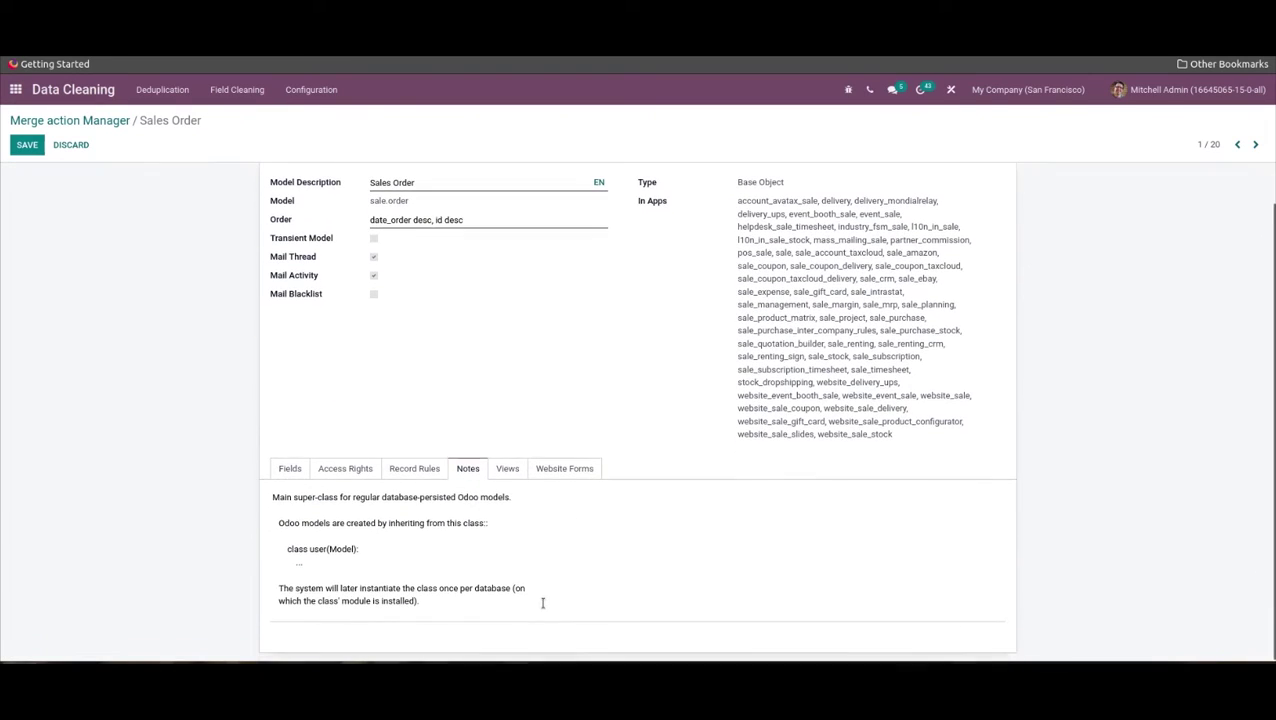
{"action": "left_click", "coordinate": [583, 471]}
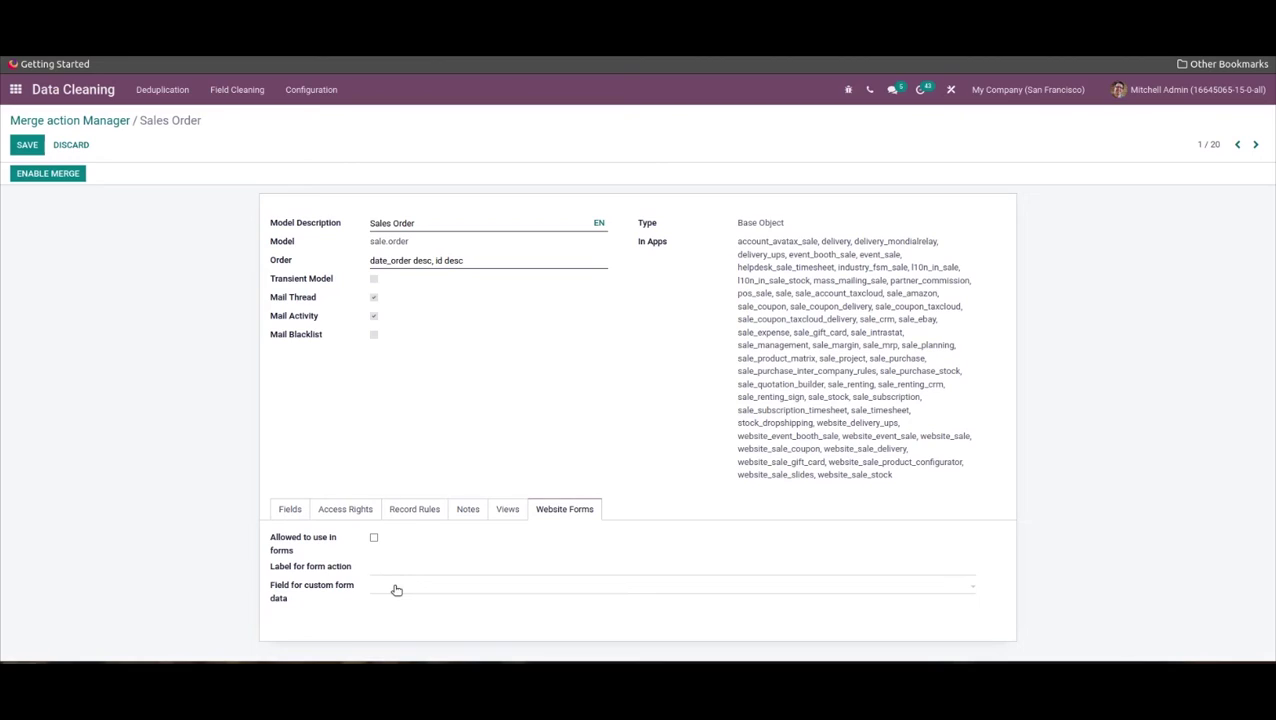
Save the Sales Order model, enable merge, and go back to the model list
{"action": "left_click", "coordinate": [27, 146]}
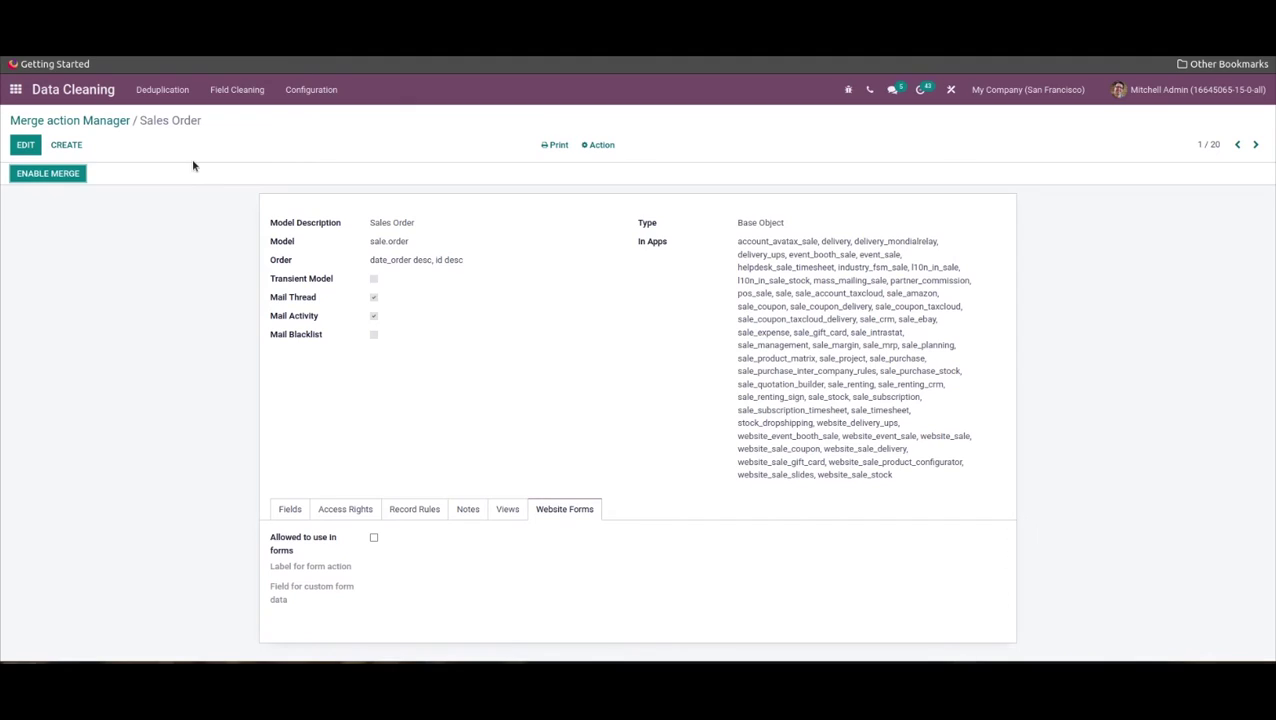
{"action": "left_click", "coordinate": [56, 174]}
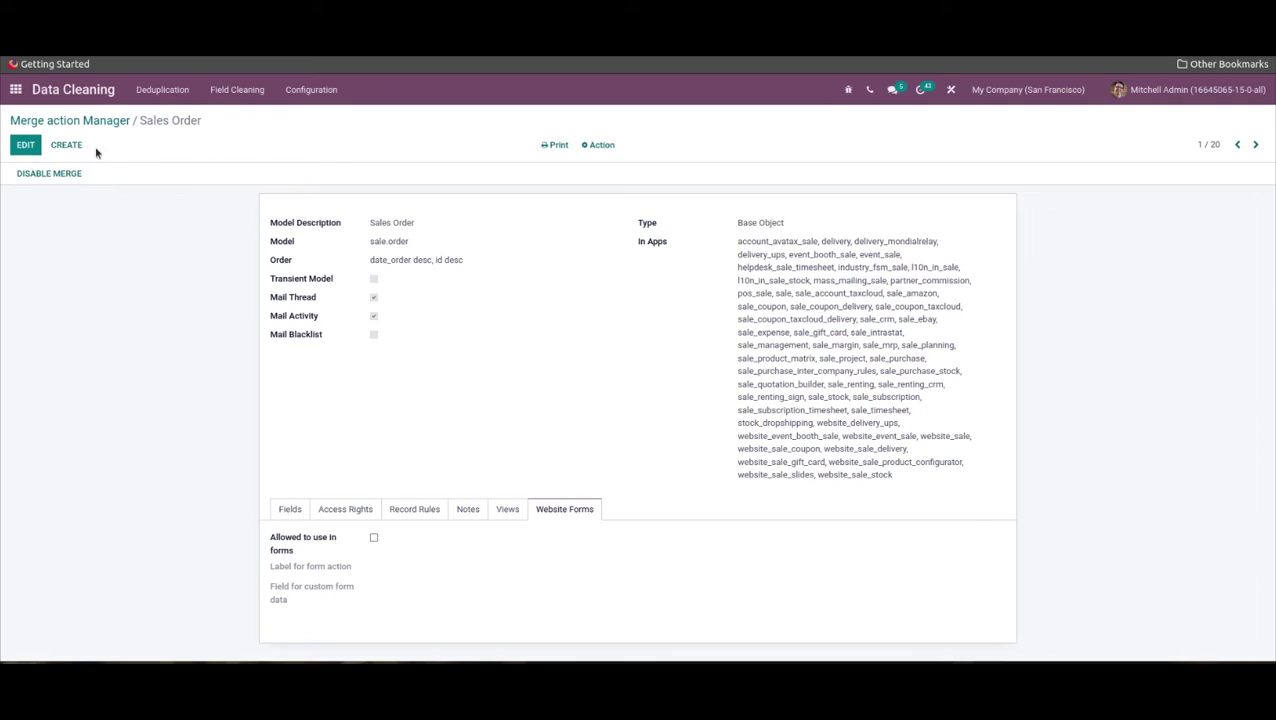
{"action": "left_click", "coordinate": [60, 122]}
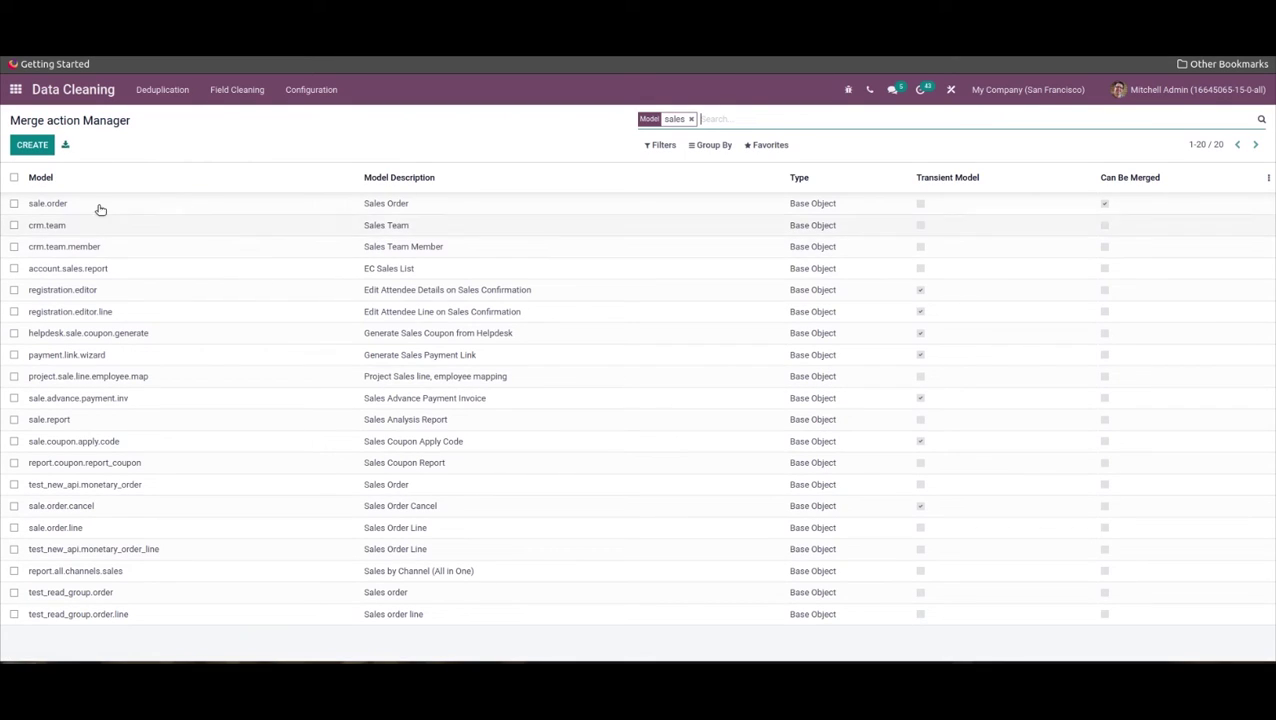
Select quotations S00080 and S00079 in Sales and choose Action > Merge
{"action": "left_click", "coordinate": [15, 89]}
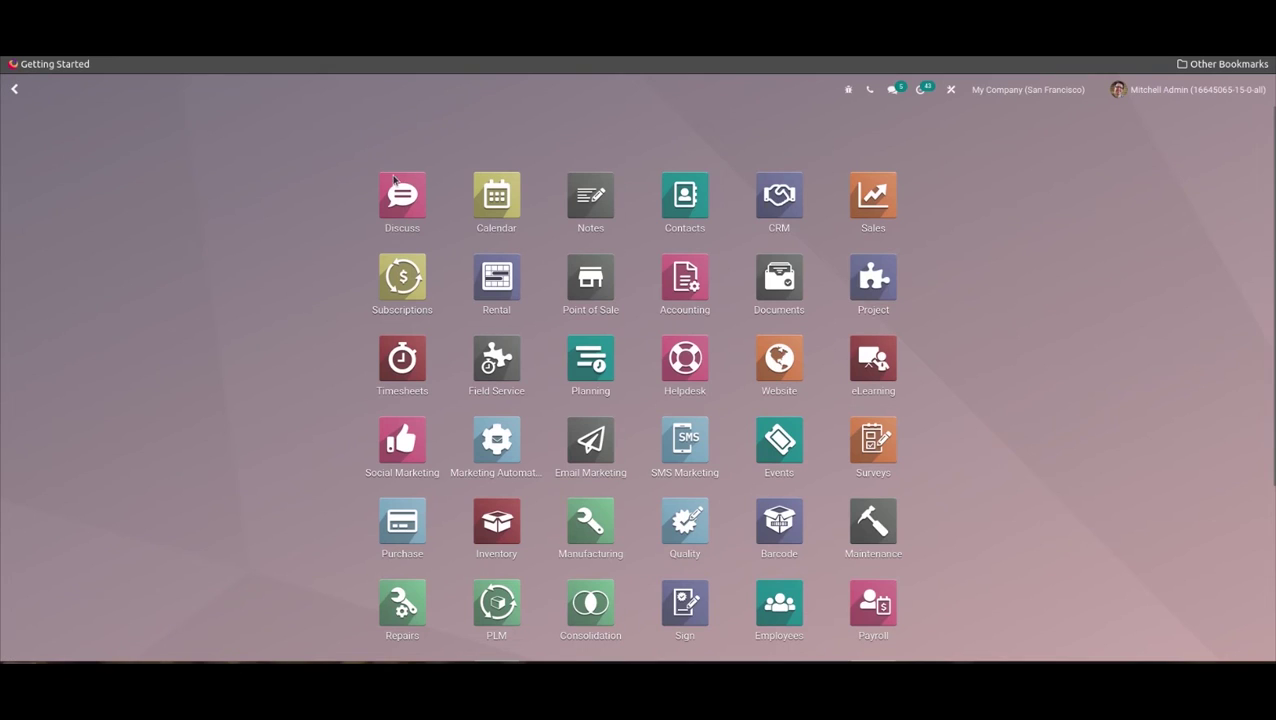
{"action": "left_click", "coordinate": [873, 190]}
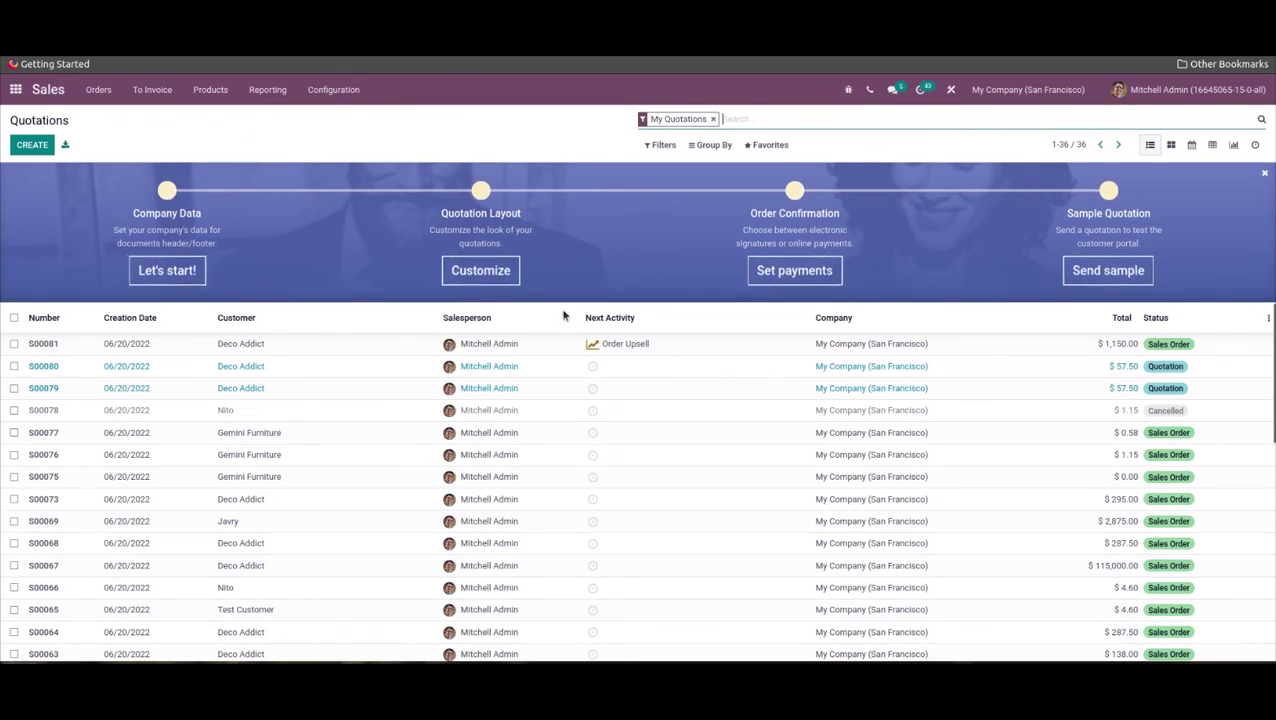
{"action": "left_click", "coordinate": [14, 366]}
{"action": "left_click", "coordinate": [14, 388]}
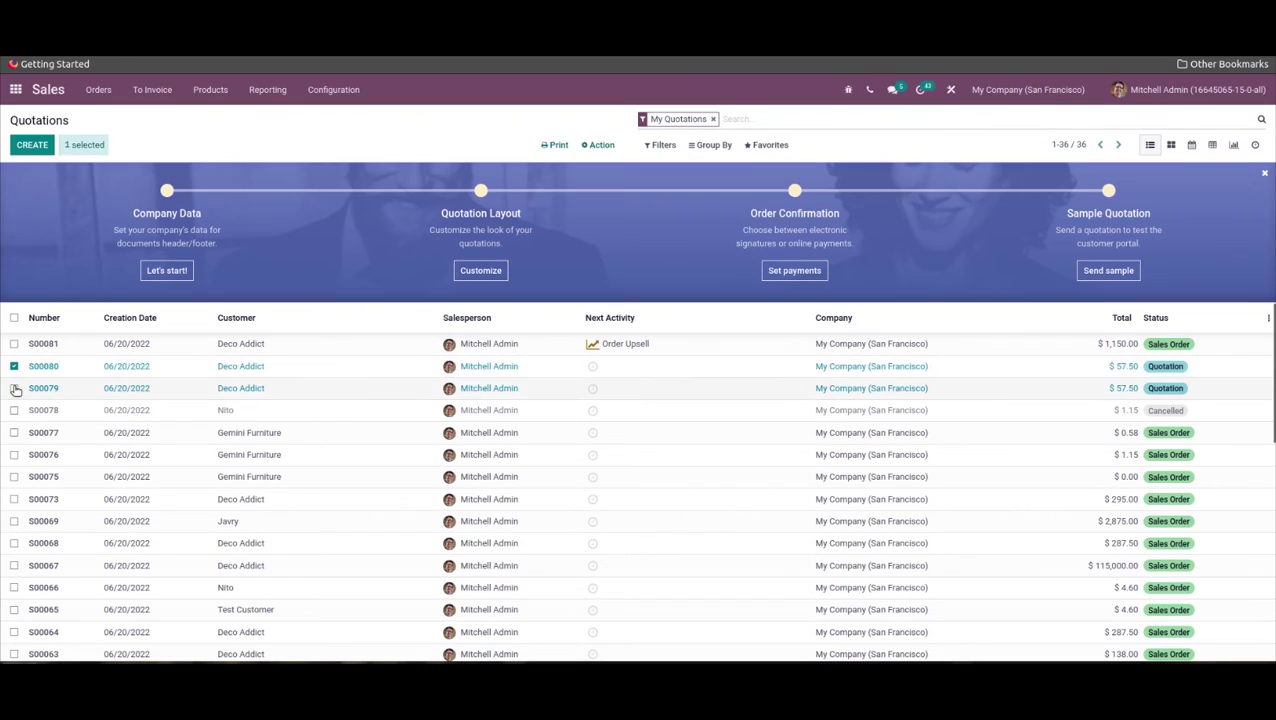
{"action": "left_click", "coordinate": [593, 145]}
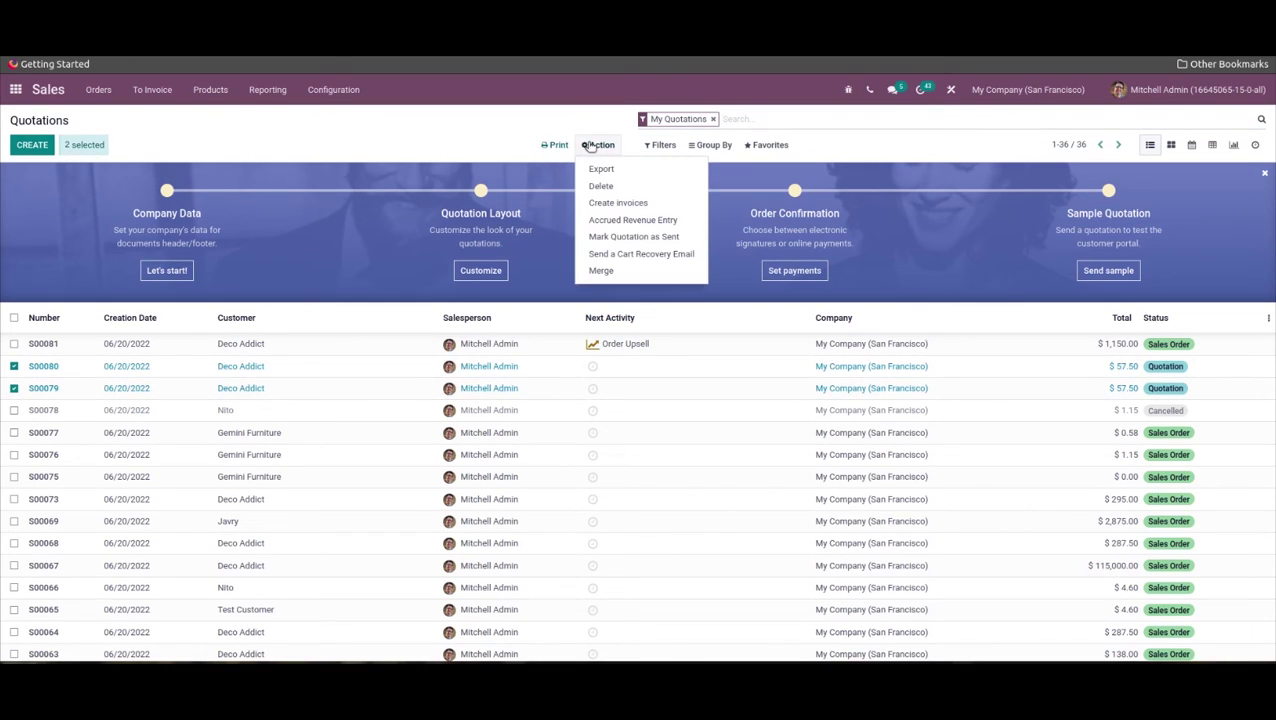
{"action": "left_click", "coordinate": [603, 271]}
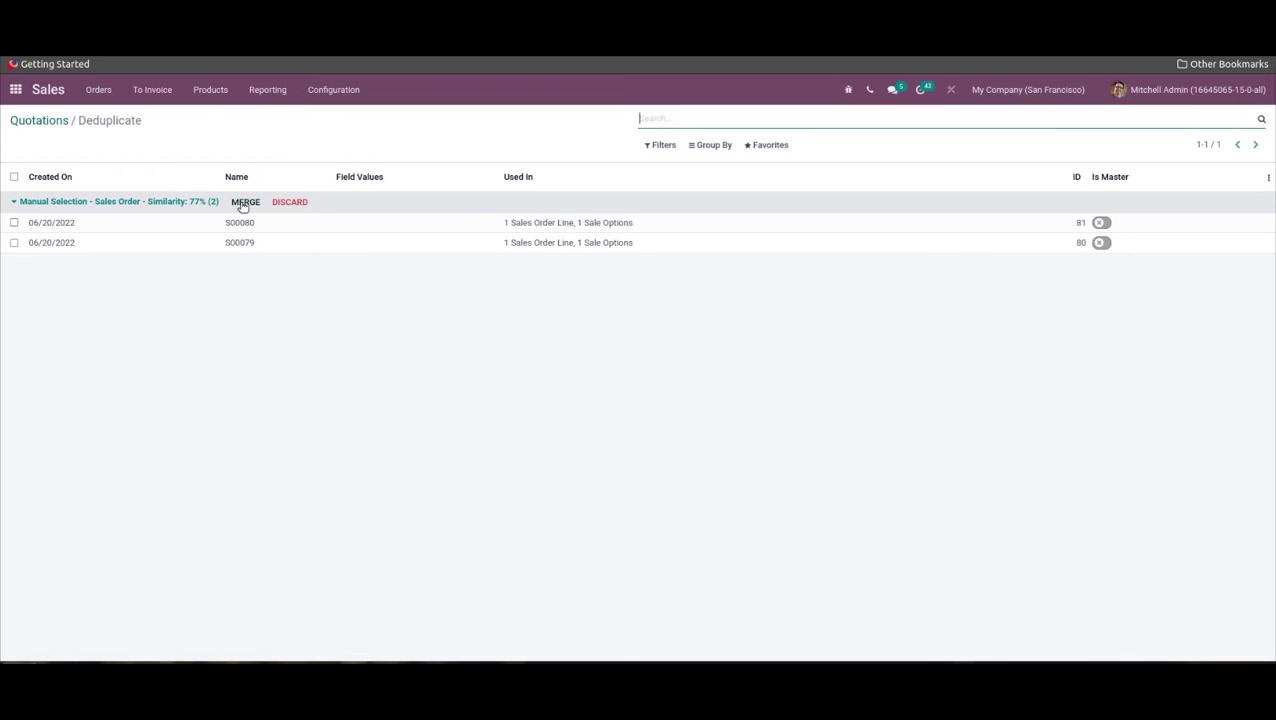
Merge the S00080/S00079 group and confirm the merge
{"action": "left_click", "coordinate": [245, 202]}
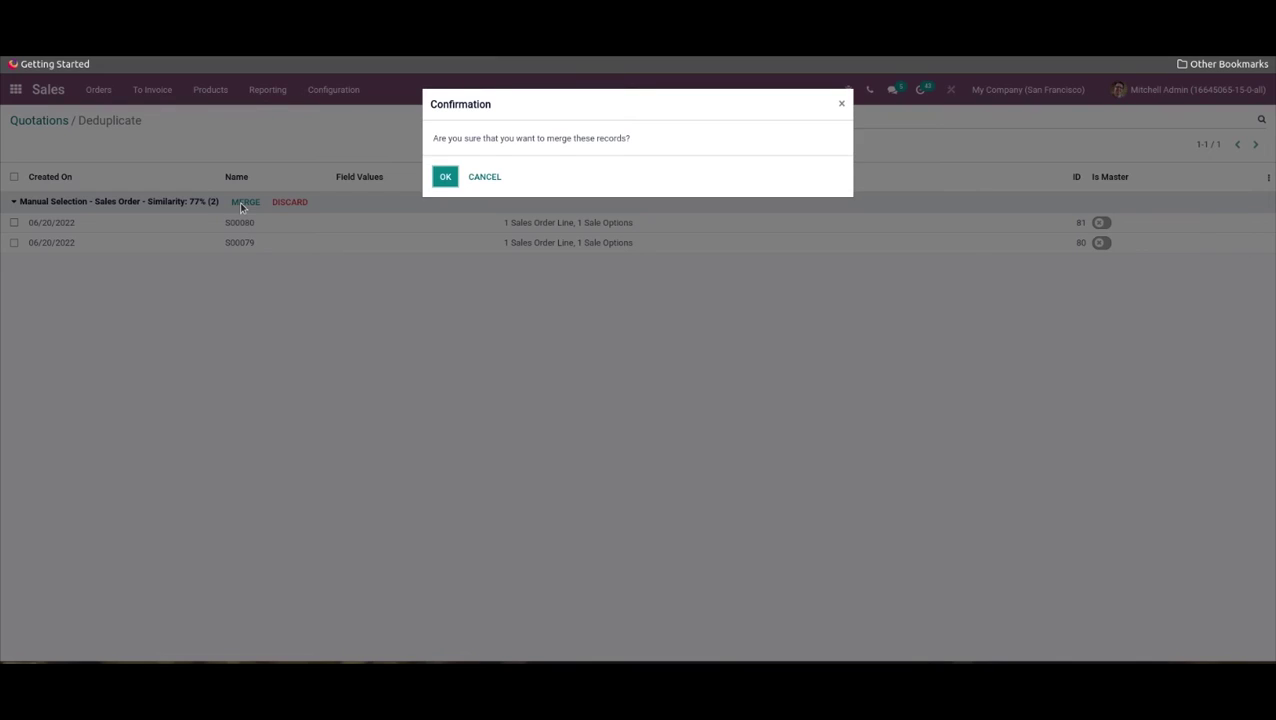
{"action": "left_click", "coordinate": [446, 178]}
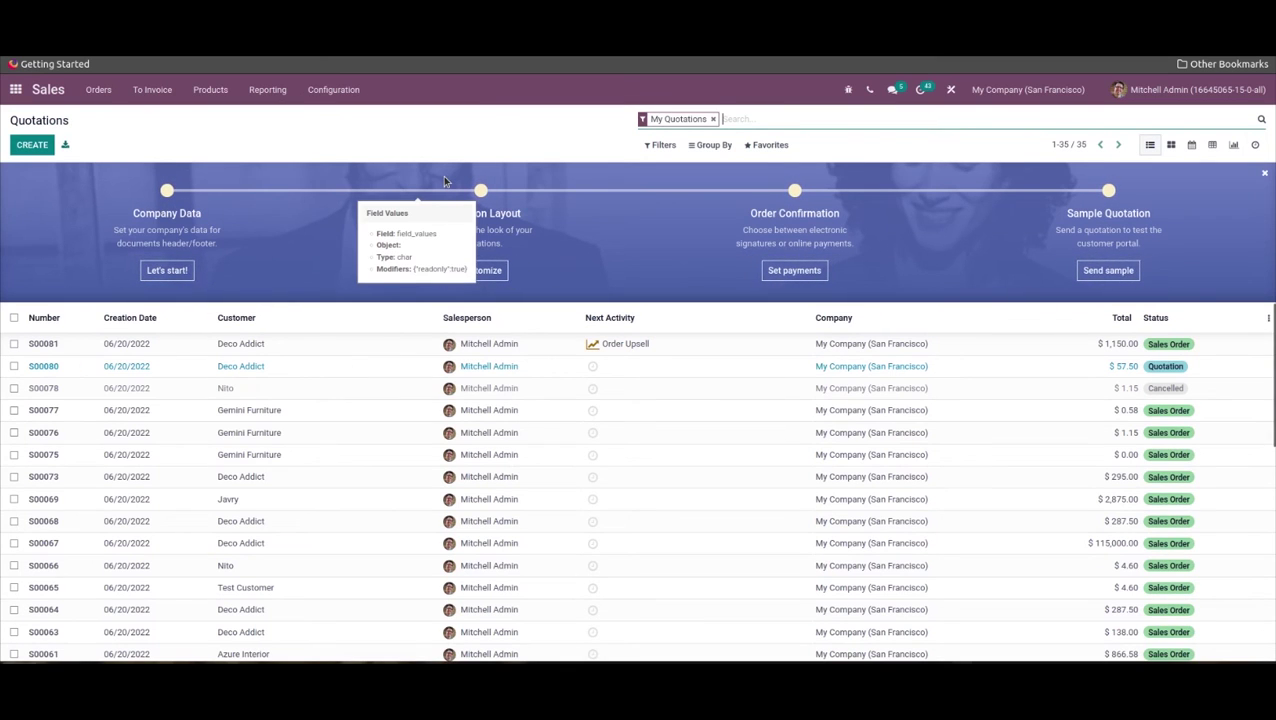
Open quotation S00080 and review the chatter note that S00079 was merged into it
{"action": "left_click", "coordinate": [270, 370]}
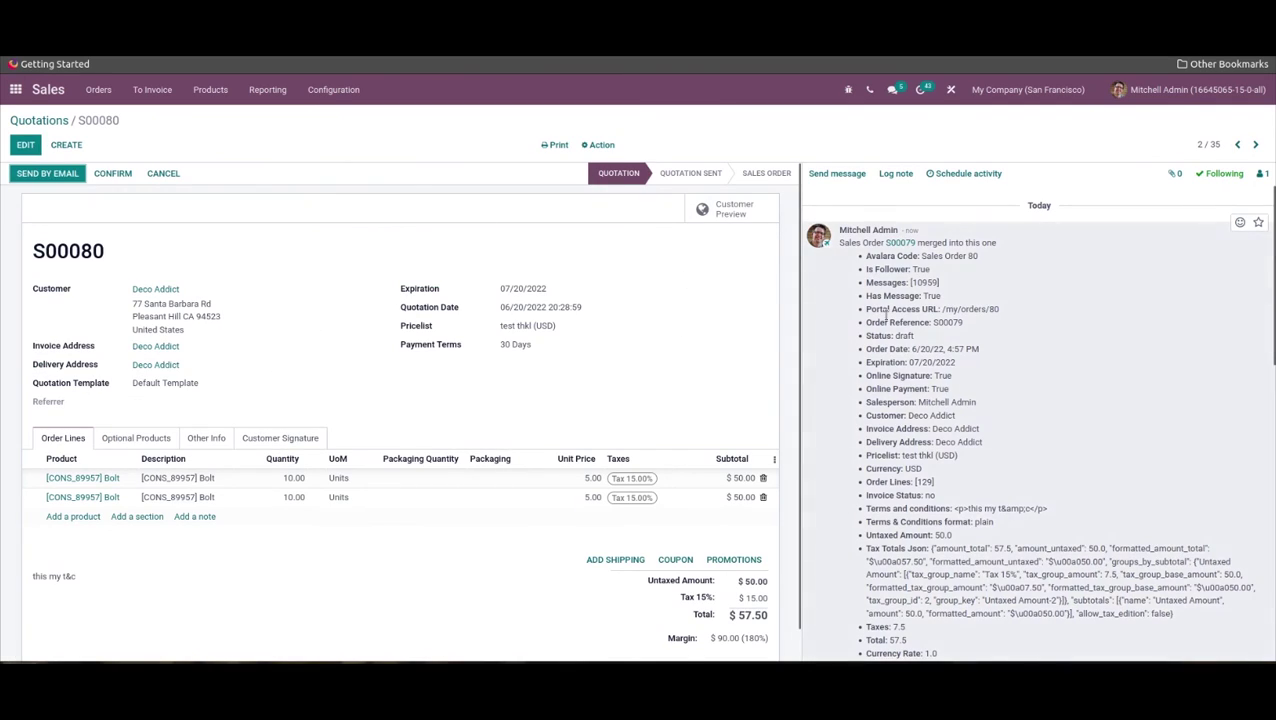
{"action": "scroll", "coordinate": [726, 333], "scroll_direction": "down", "scroll_amount": 1}
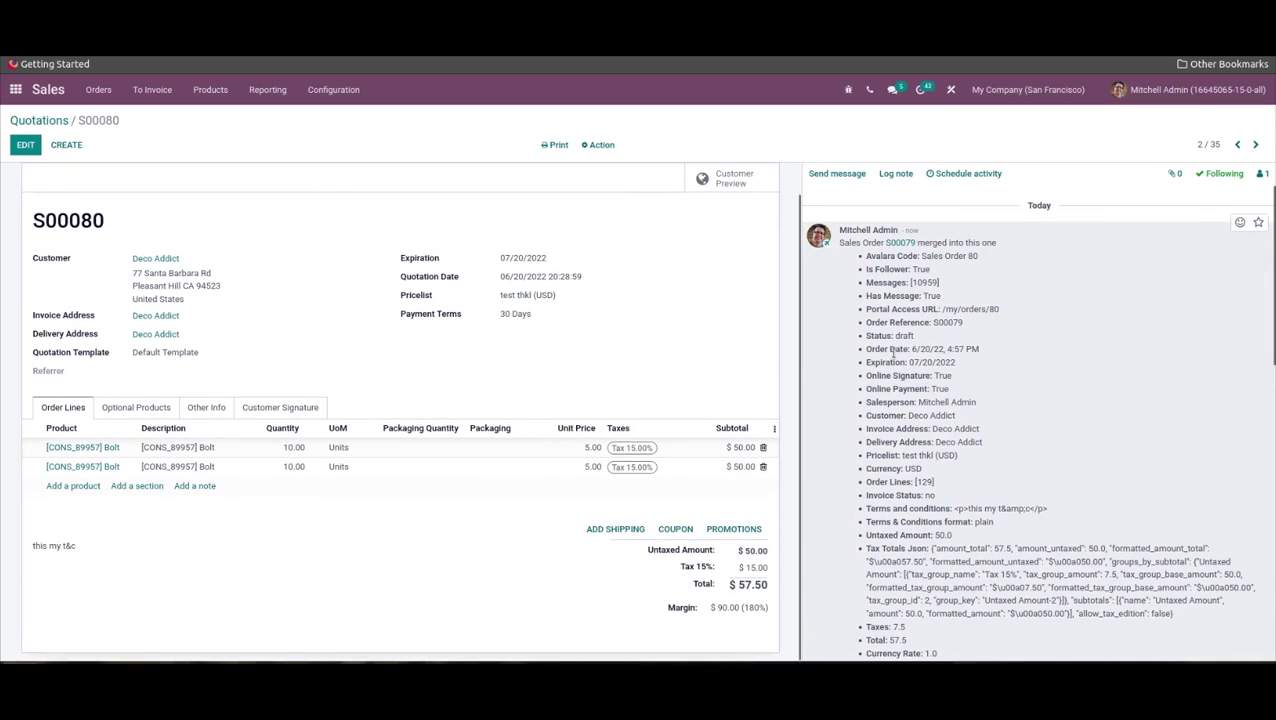